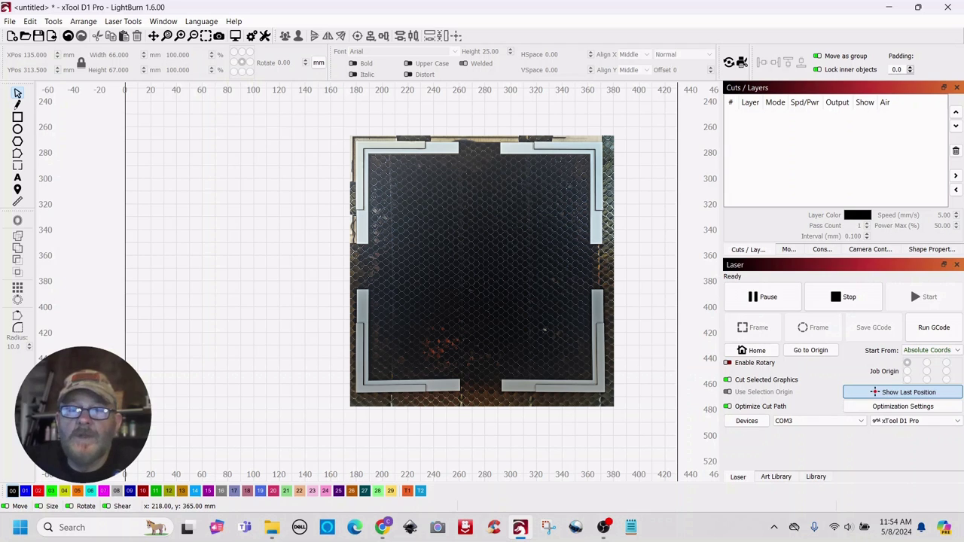
Turn off the camera overlay so both laser-bed photos disappear from the grid.
click(406, 265)
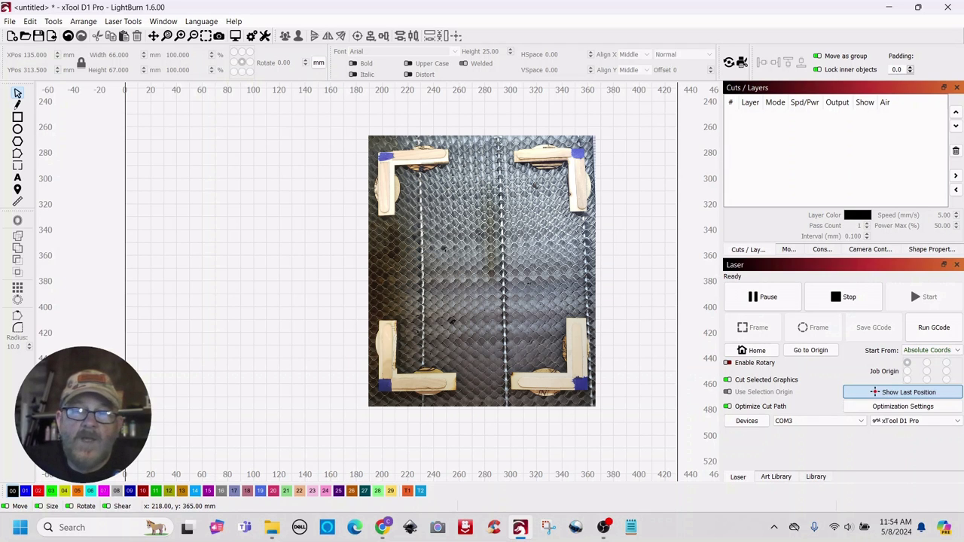
click(407, 265)
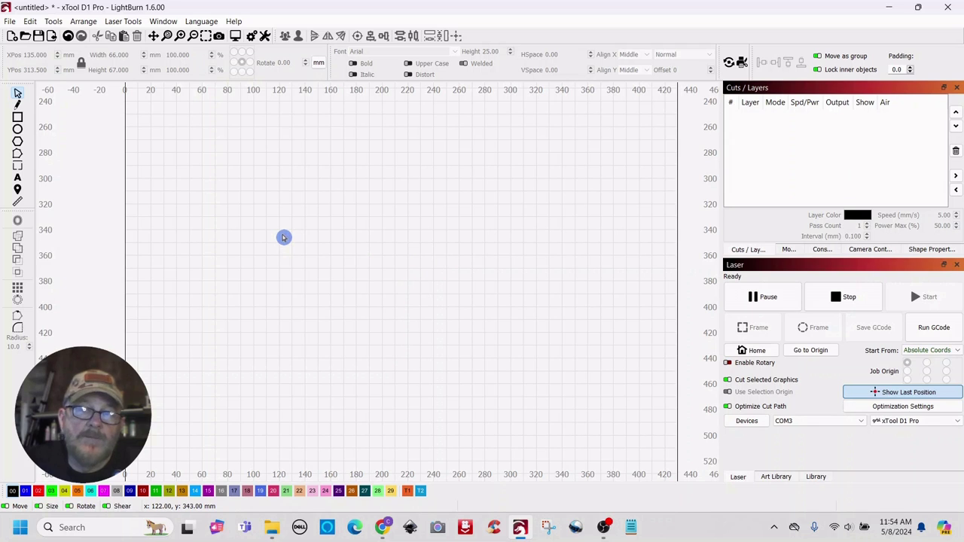
Draw a rectangle and set its locked width to 300 for a 300 x 300 mm square.
click(17, 117)
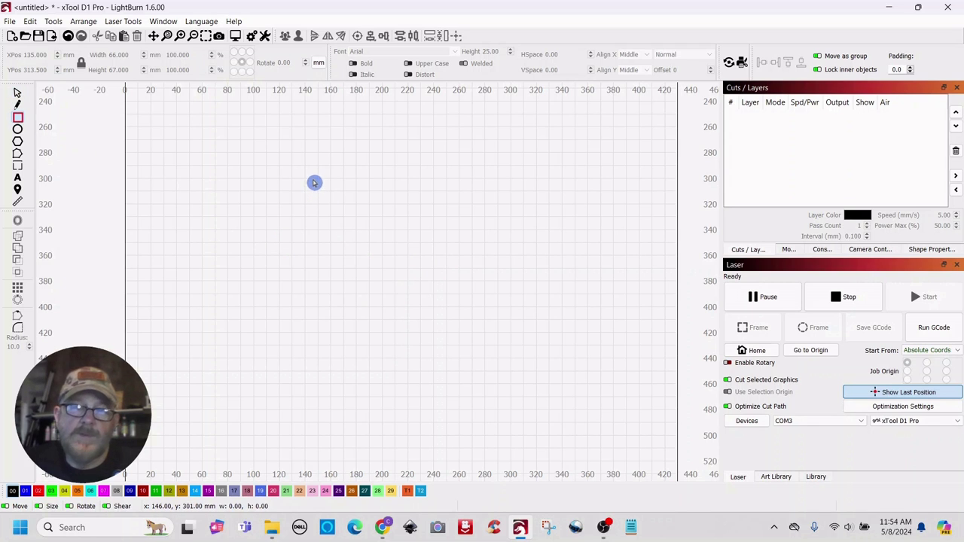
drag(313, 180, 549, 305)
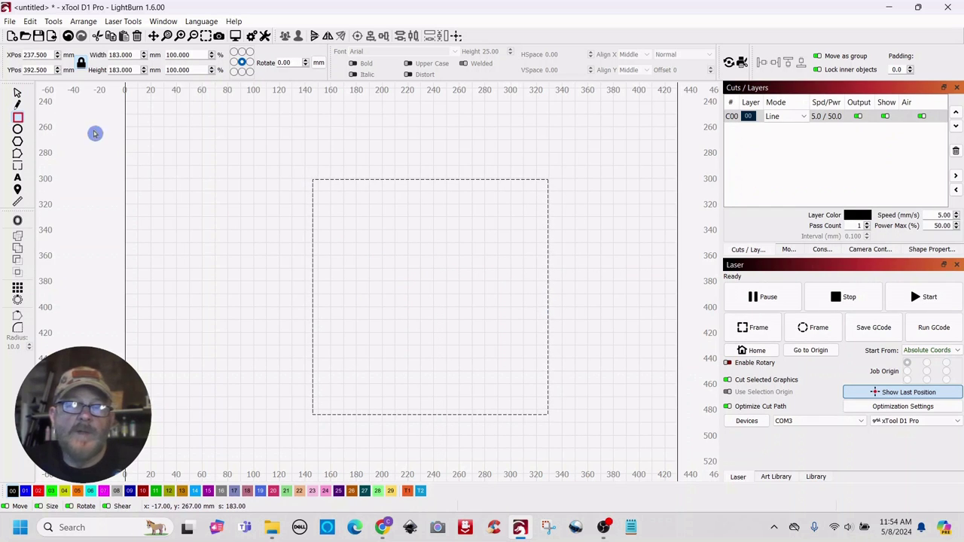
click(19, 93)
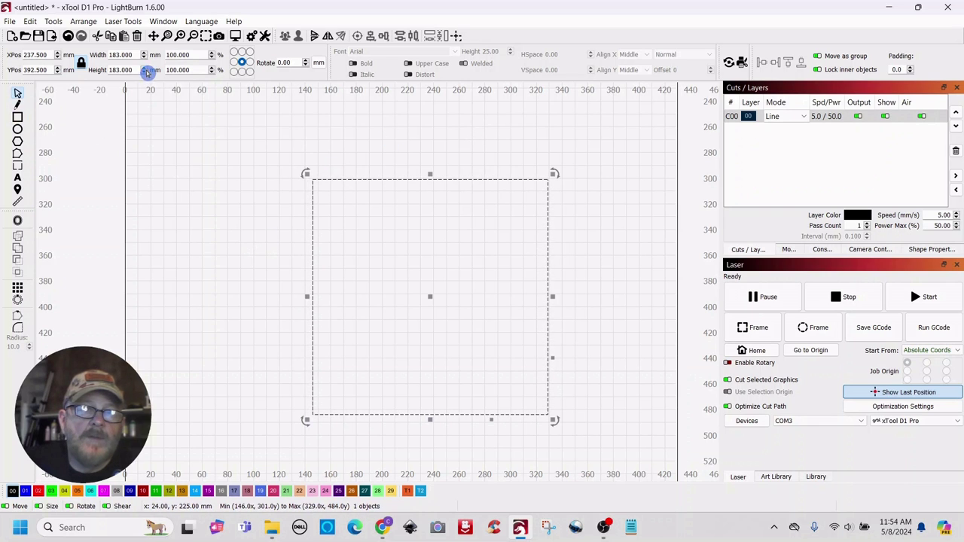
double_click(133, 55)
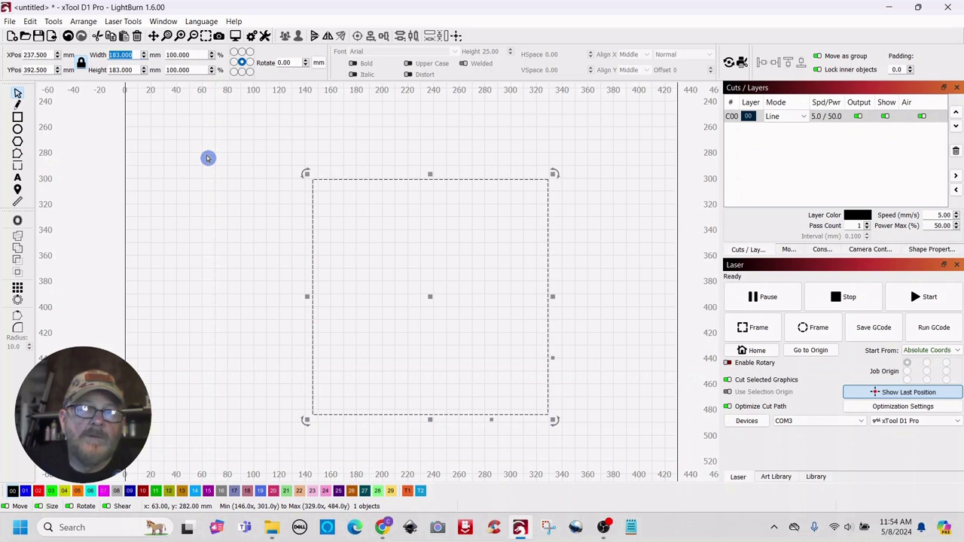
text(3)
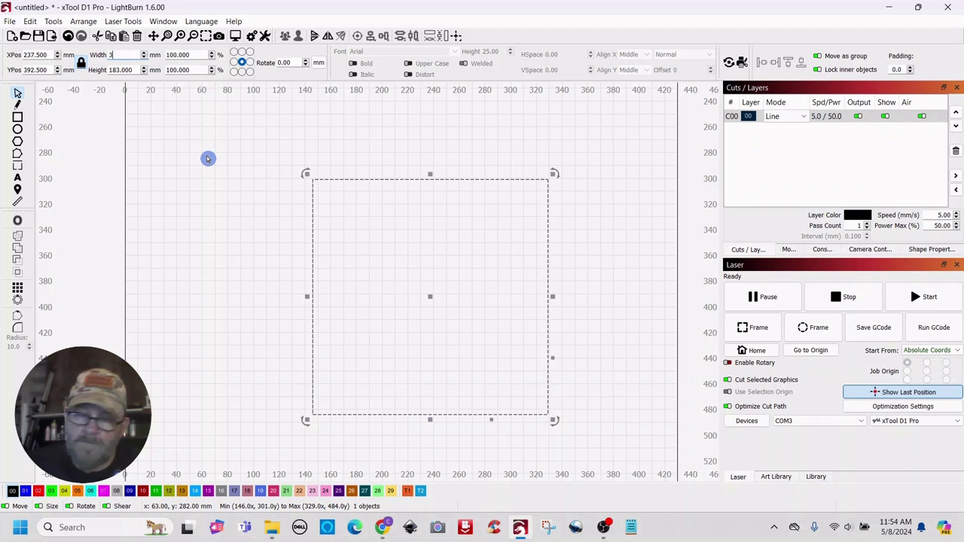
text(00)
key(Return)
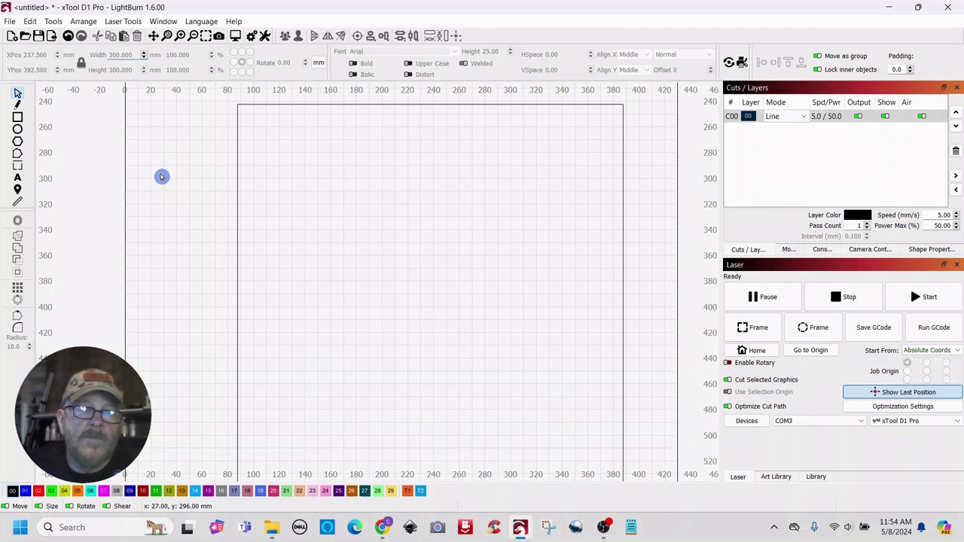
mouse_move(450, 202)
mouse_down()
mouse_move(437, 200)
mouse_move(448, 209)
mouse_up()
scroll(364, 218, down, 1)
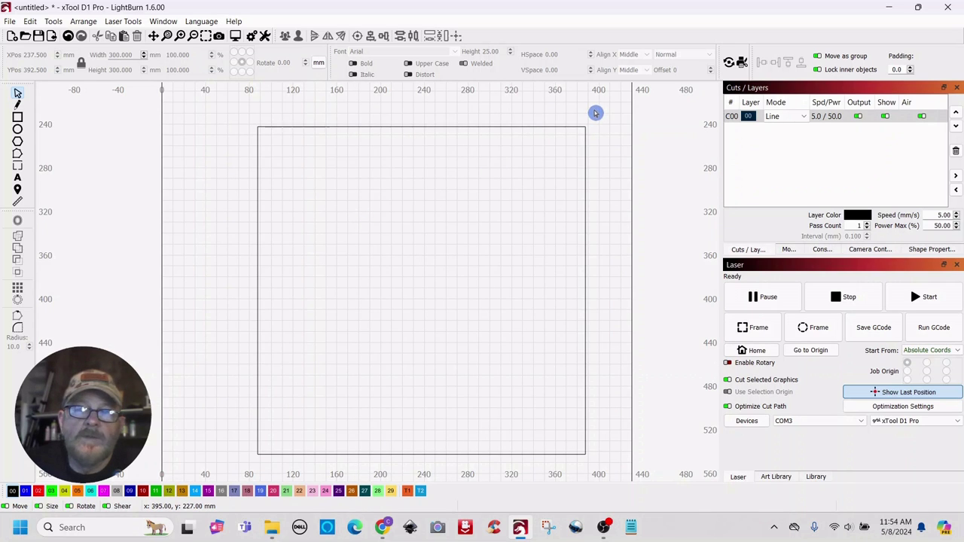
Move the 300 mm square onto the orange T1 tool layer.
drag(594, 110, 551, 159)
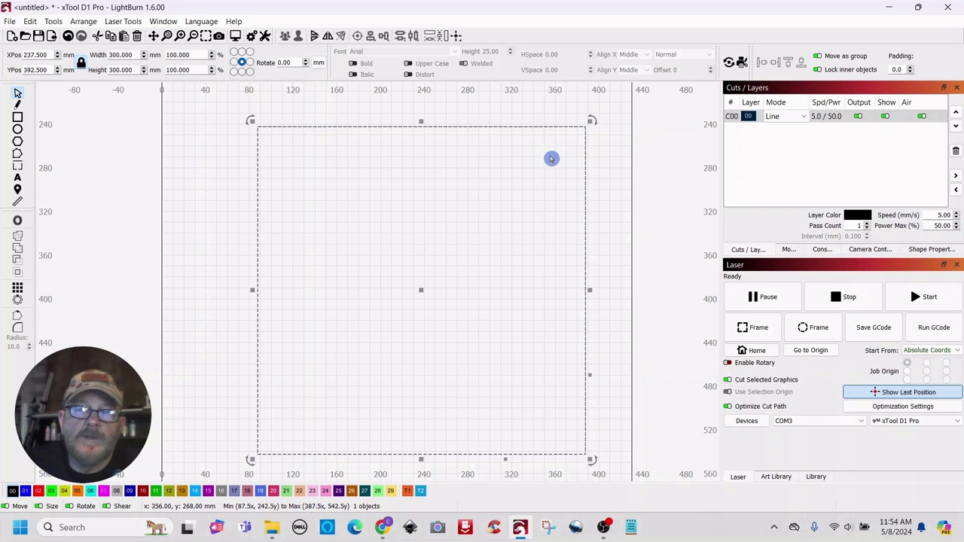
click(408, 490)
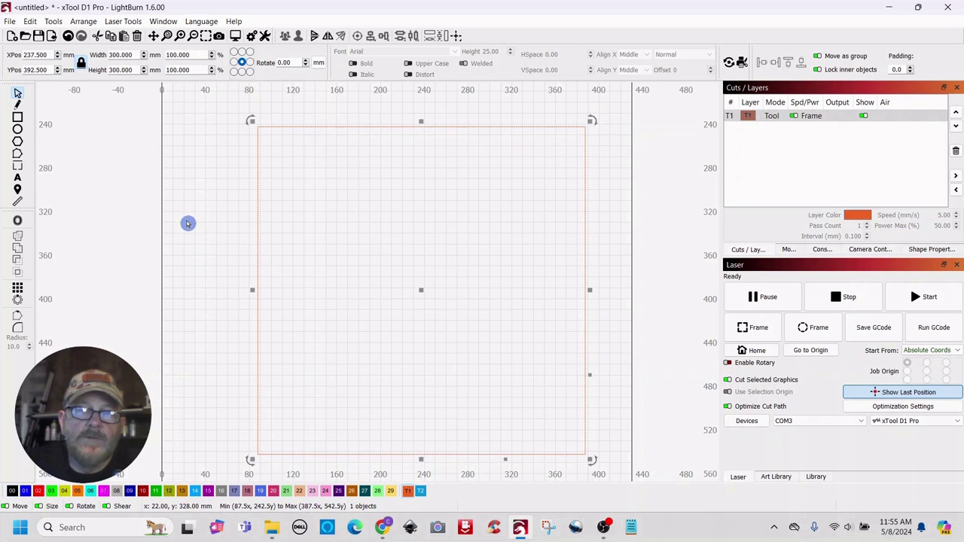
click(187, 222)
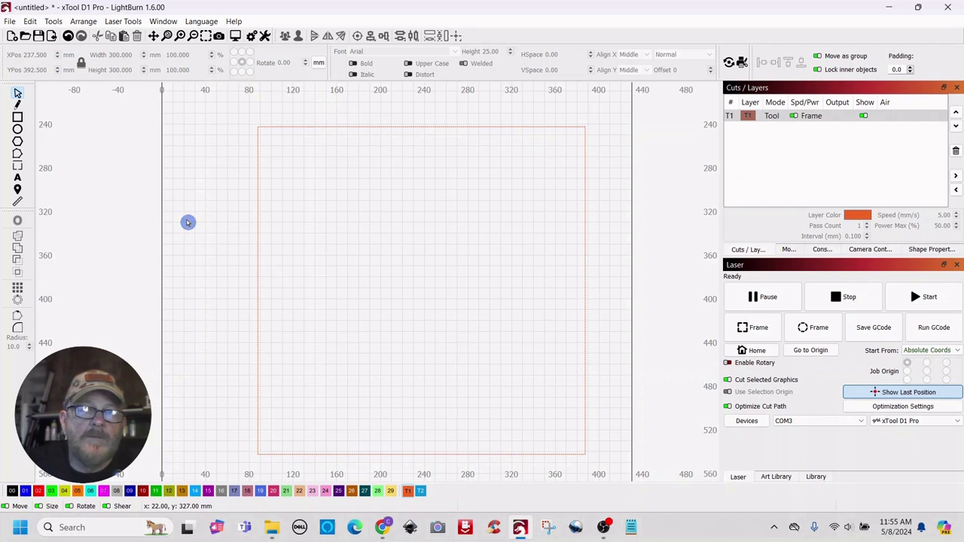
Draw a 131 mm square on layer 00 and place it in the frame's top-left corner.
click(17, 117)
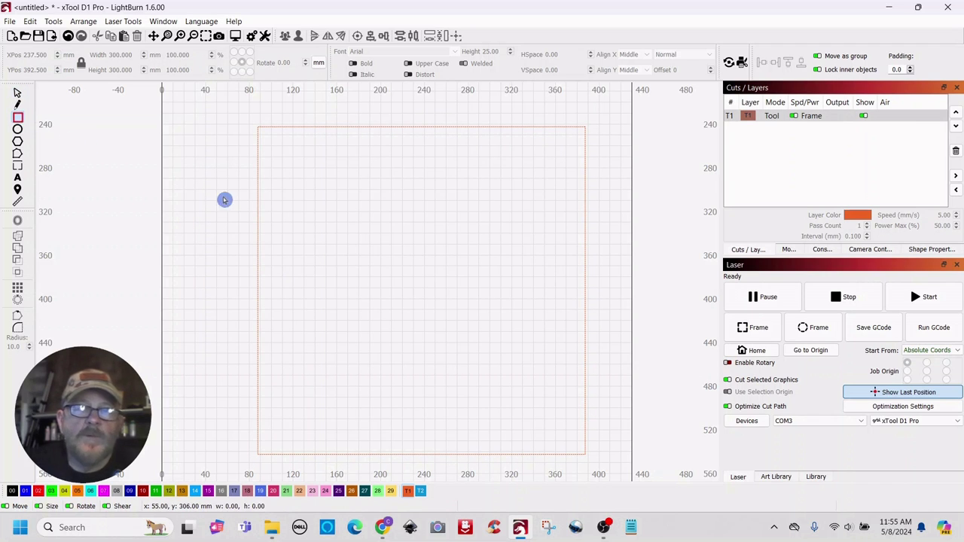
drag(282, 154, 426, 234)
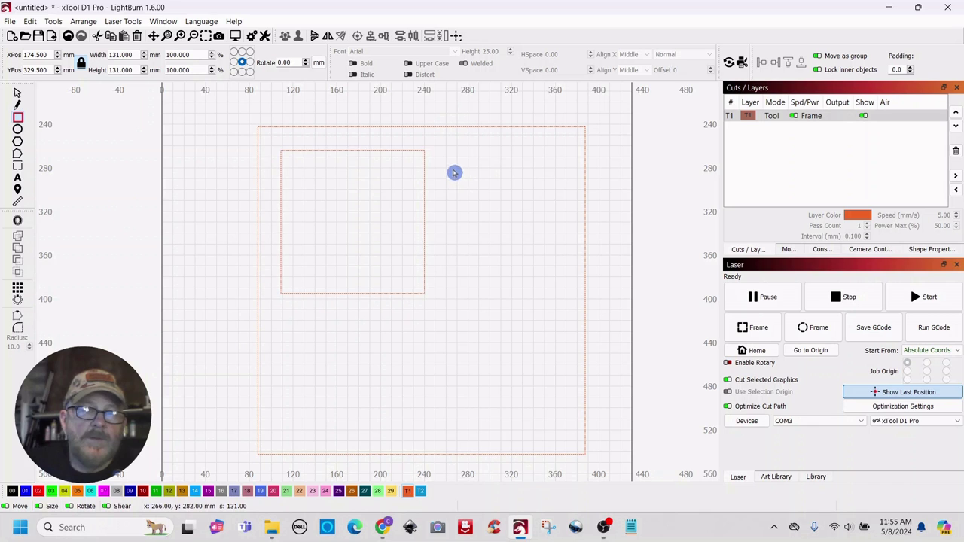
click(17, 93)
key(ctrl+a)
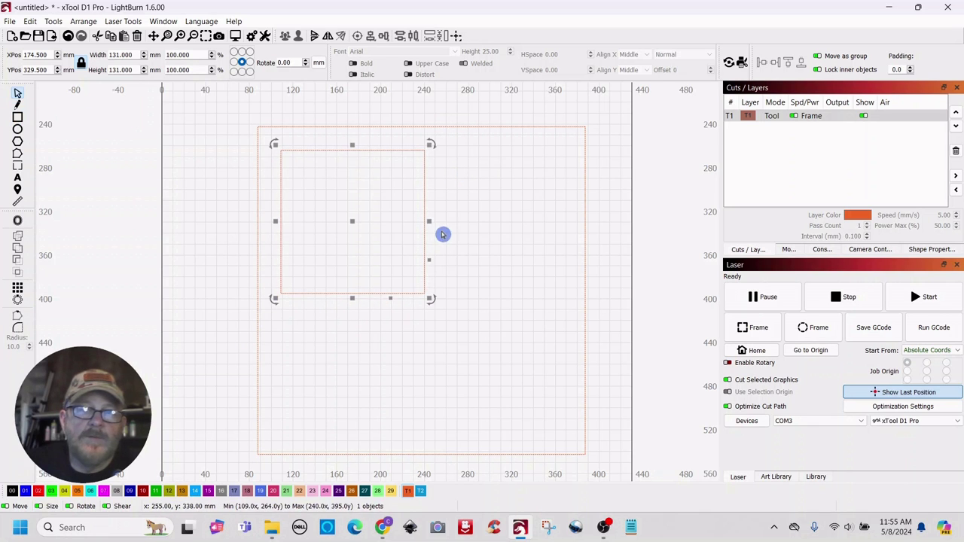
click(11, 490)
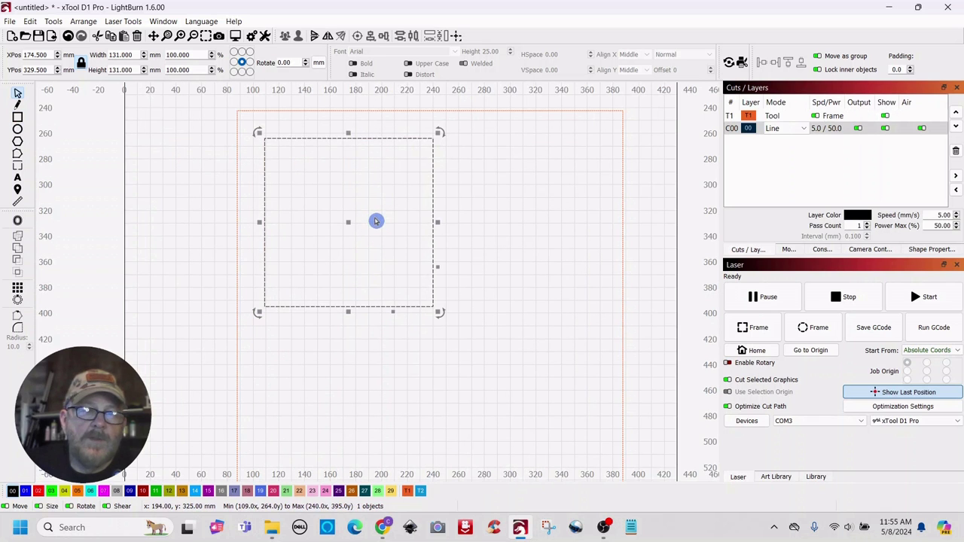
scroll(376, 219, up, 1)
drag(403, 202, 427, 222)
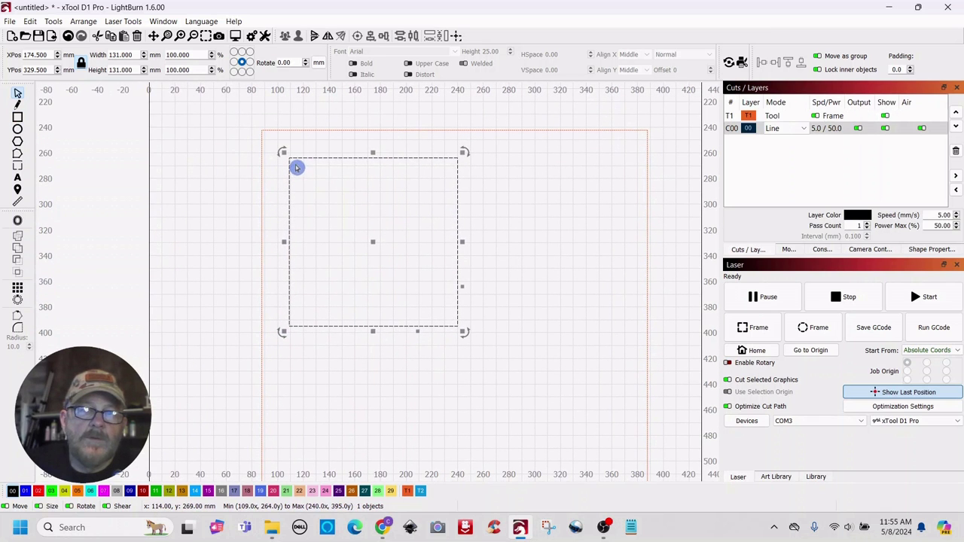
drag(290, 158, 263, 134)
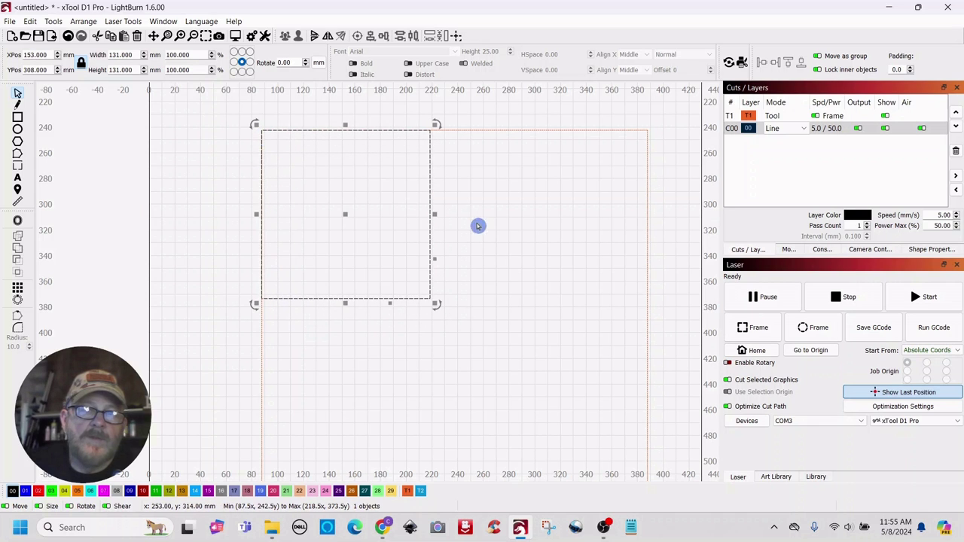
drag(515, 243, 523, 264)
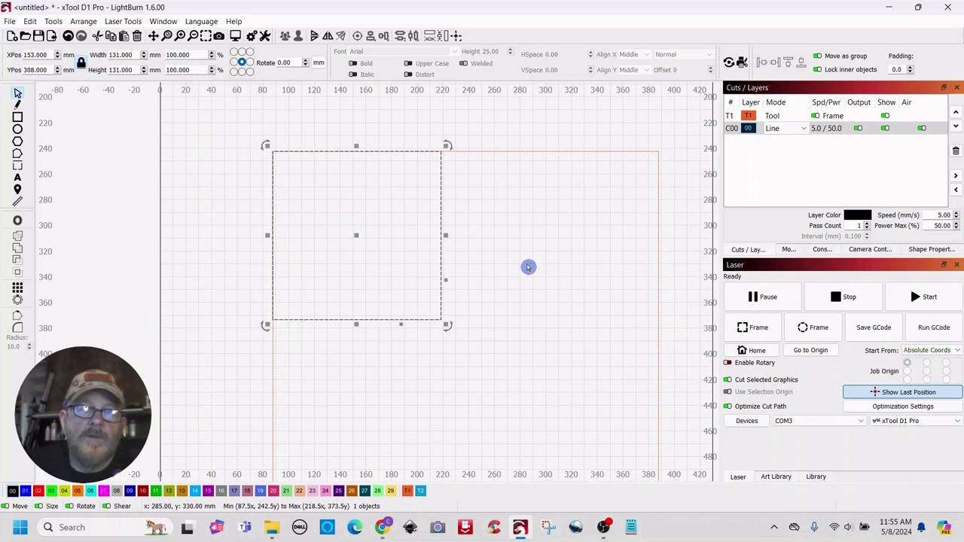
Open the Settings dialog and confirm it with OK.
click(528, 266)
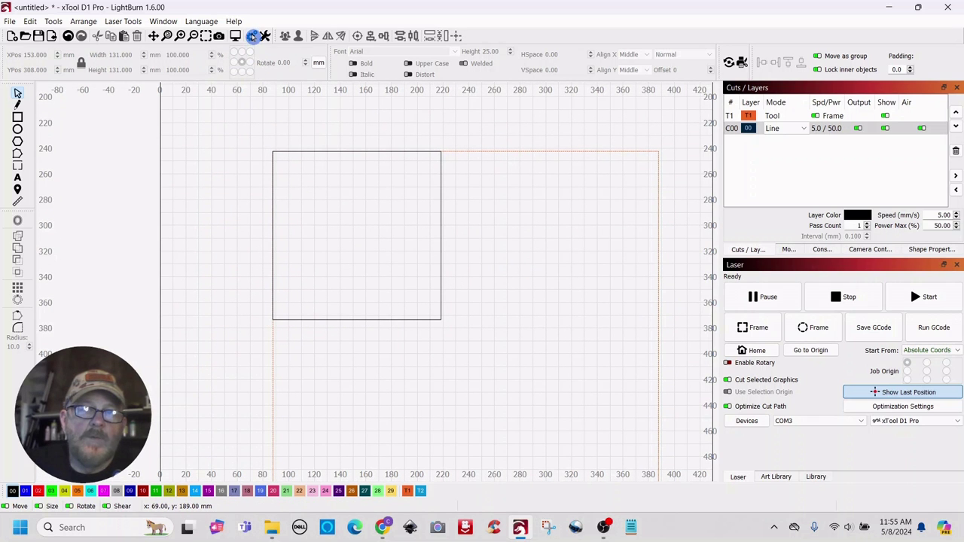
click(251, 35)
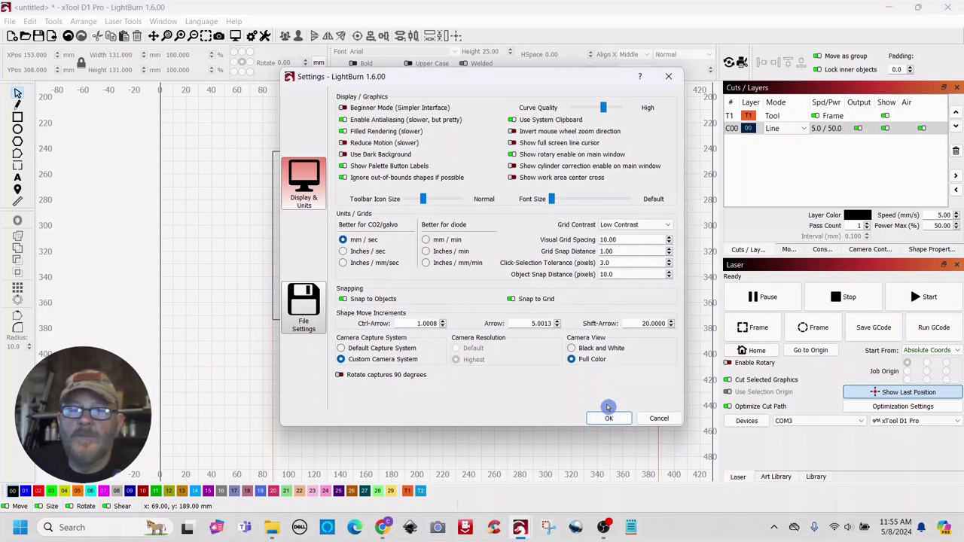
click(610, 420)
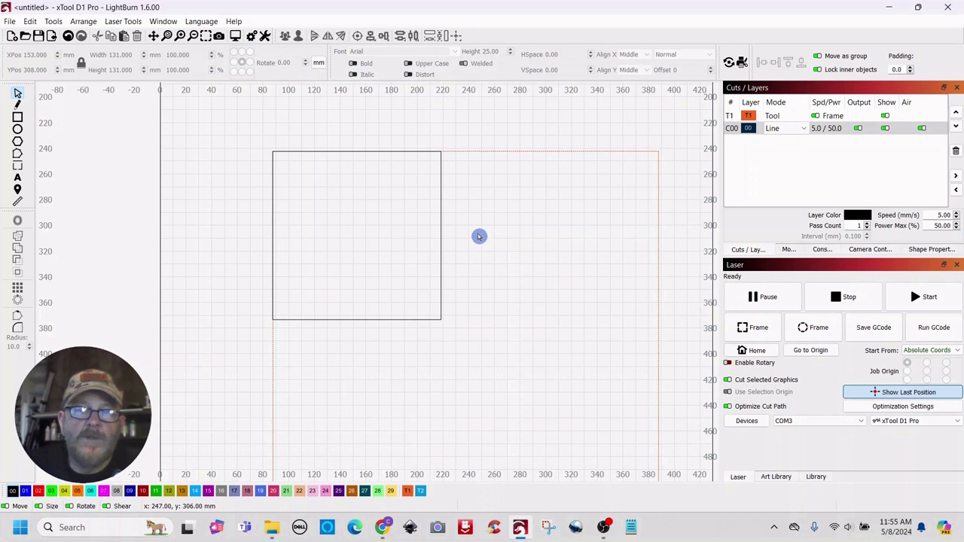
Duplicate the 131 mm square, offsetting the copy down-right to about X 202, Y 355.
drag(508, 236, 440, 201)
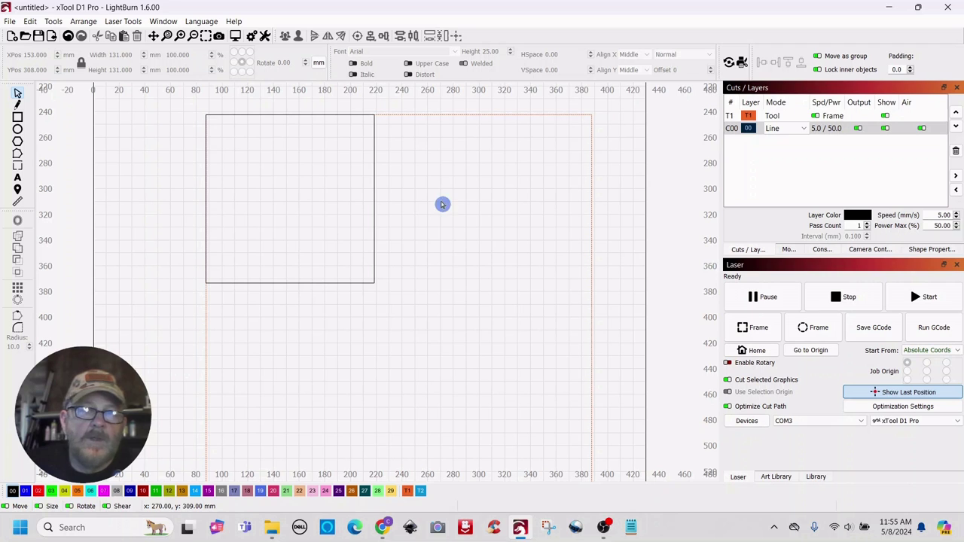
drag(424, 155, 313, 275)
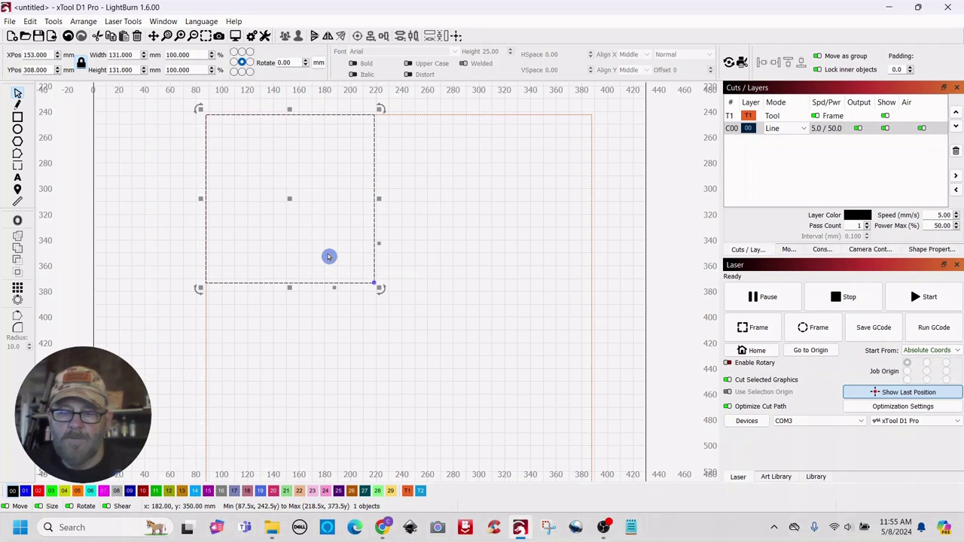
drag(293, 210, 355, 264)
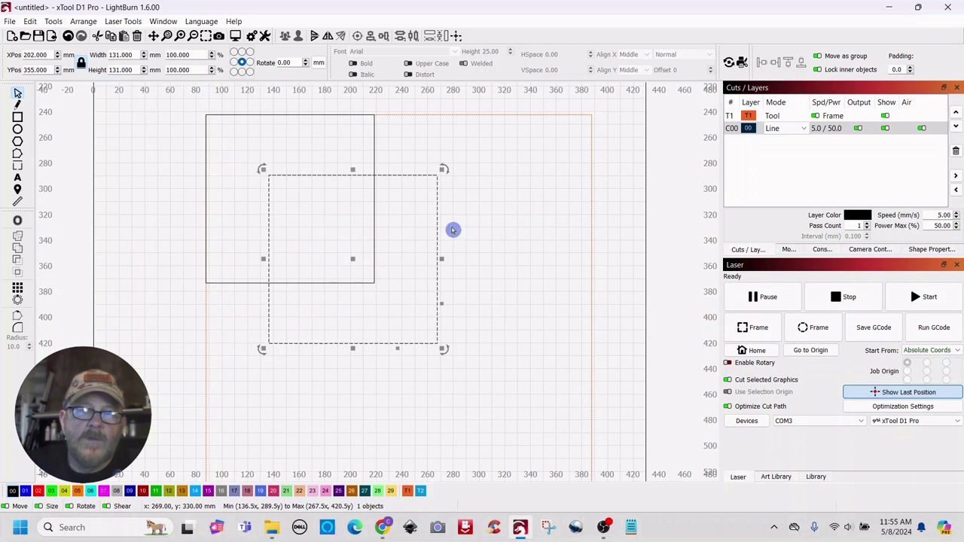
click(510, 240)
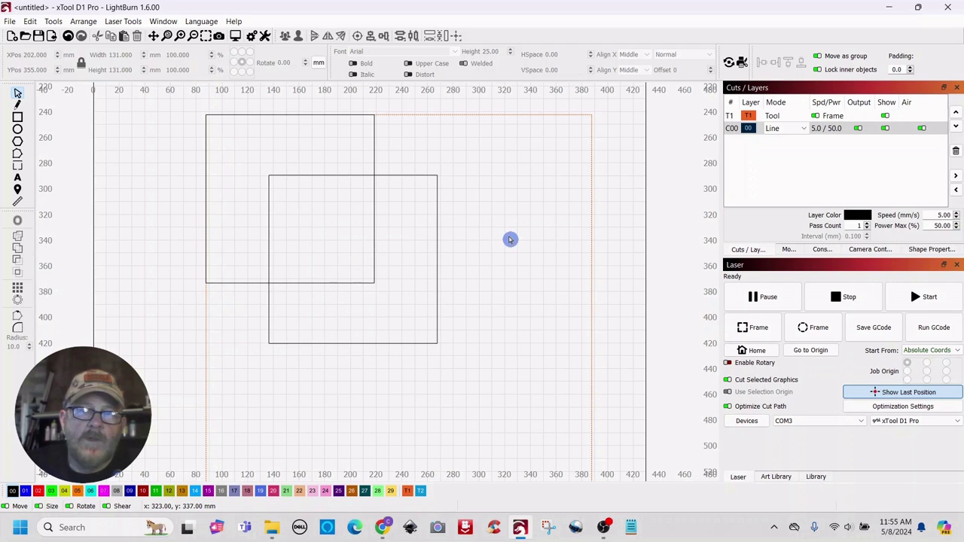
Draw a thin strip 15 mm high and move it onto the T1 layer.
click(18, 117)
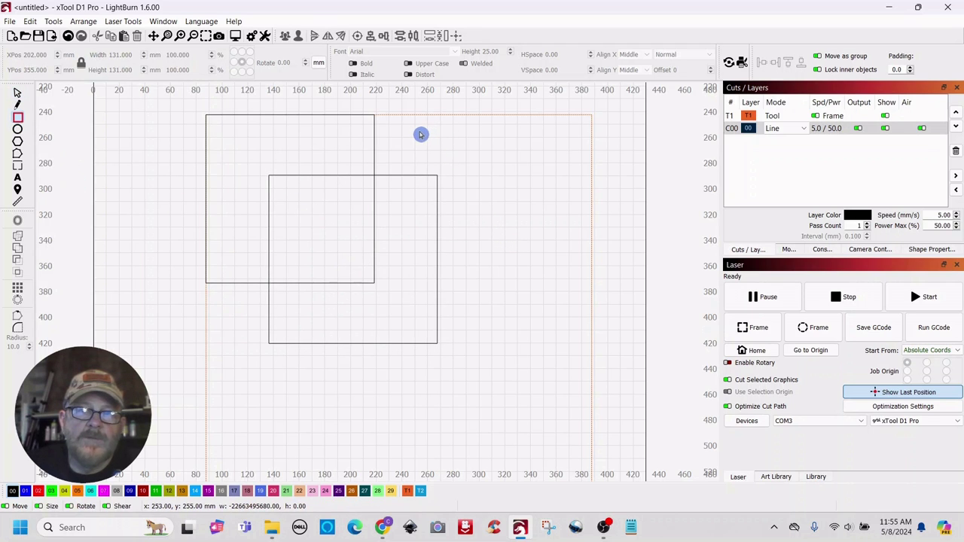
drag(425, 134, 573, 154)
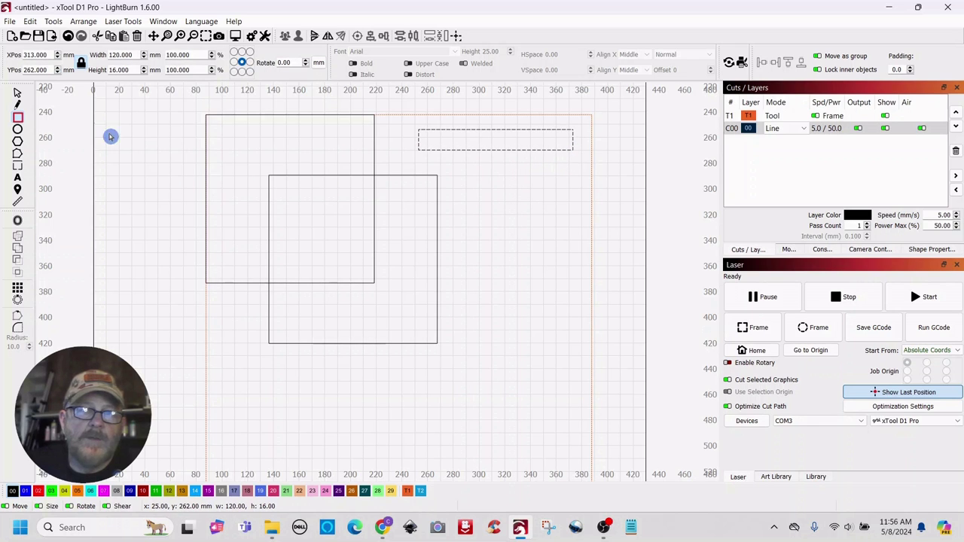
click(18, 94)
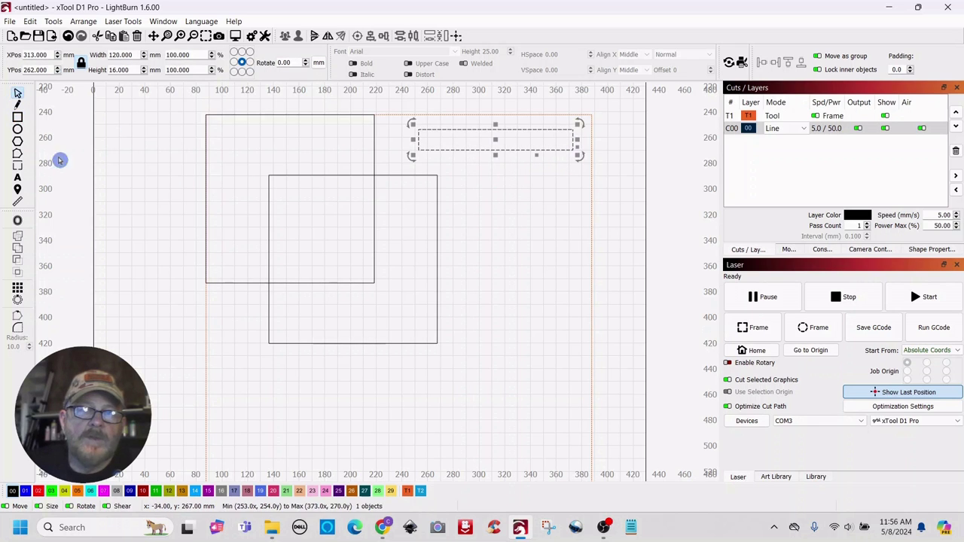
drag(131, 70, 100, 70)
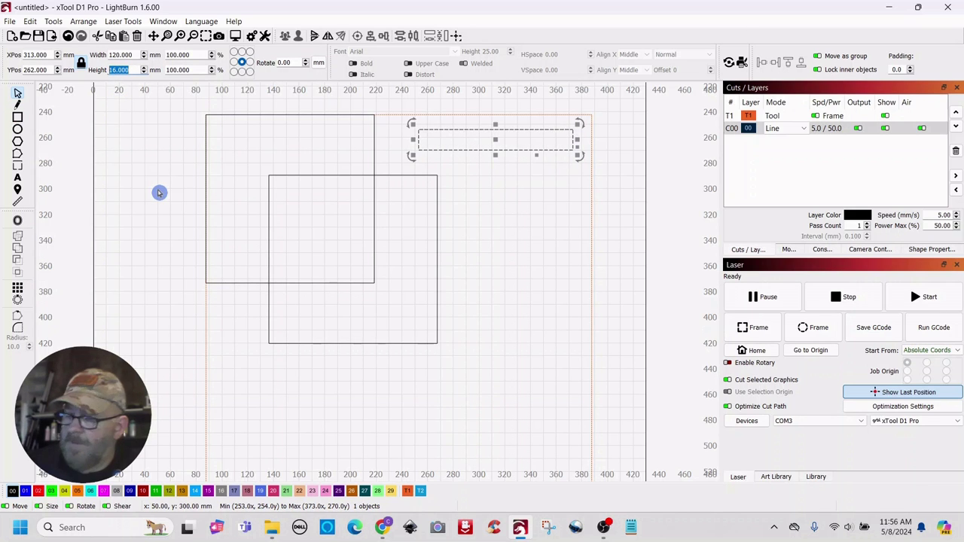
text(1)
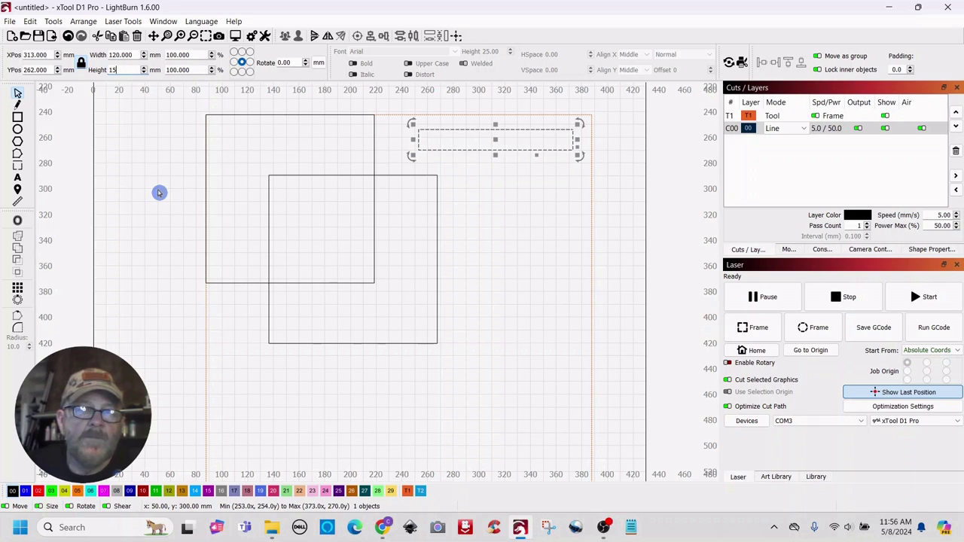
text(5)
click(492, 258)
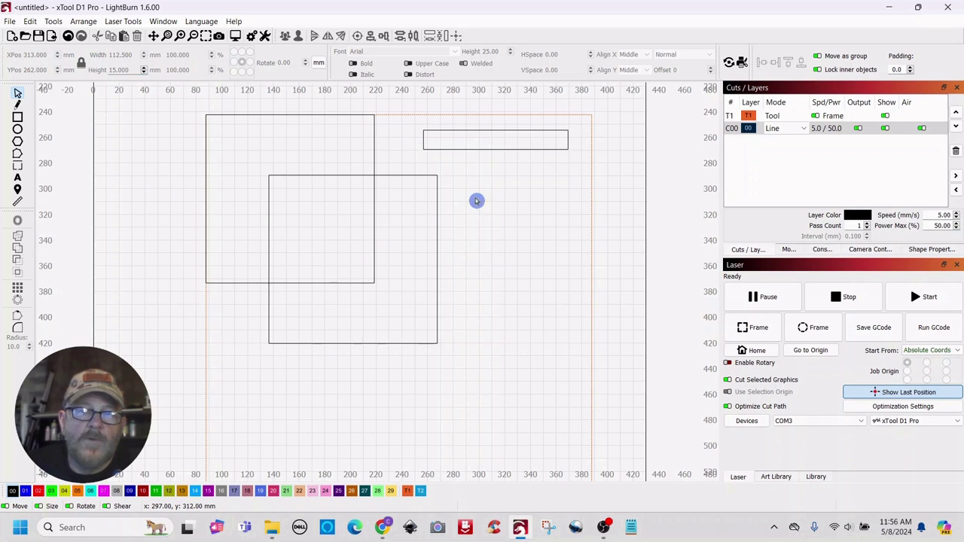
click(488, 151)
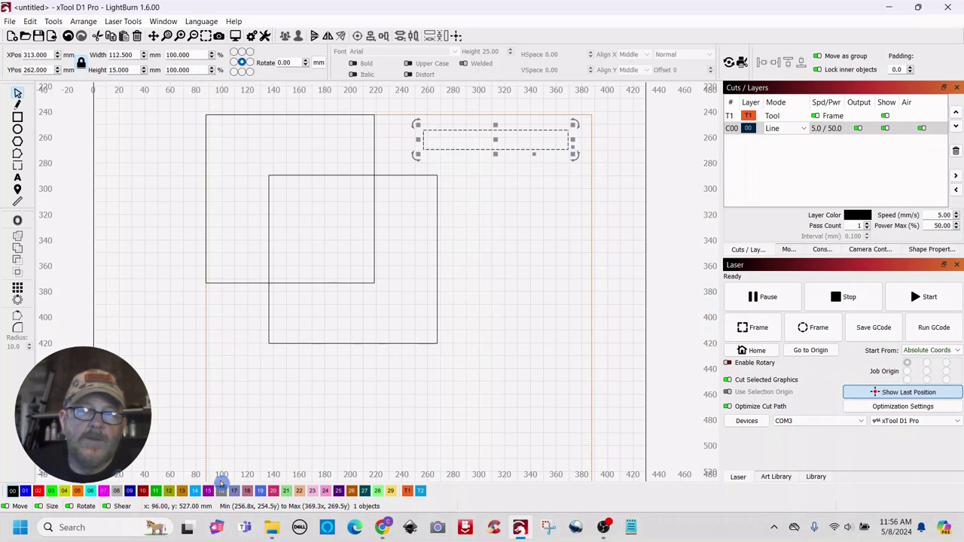
click(406, 490)
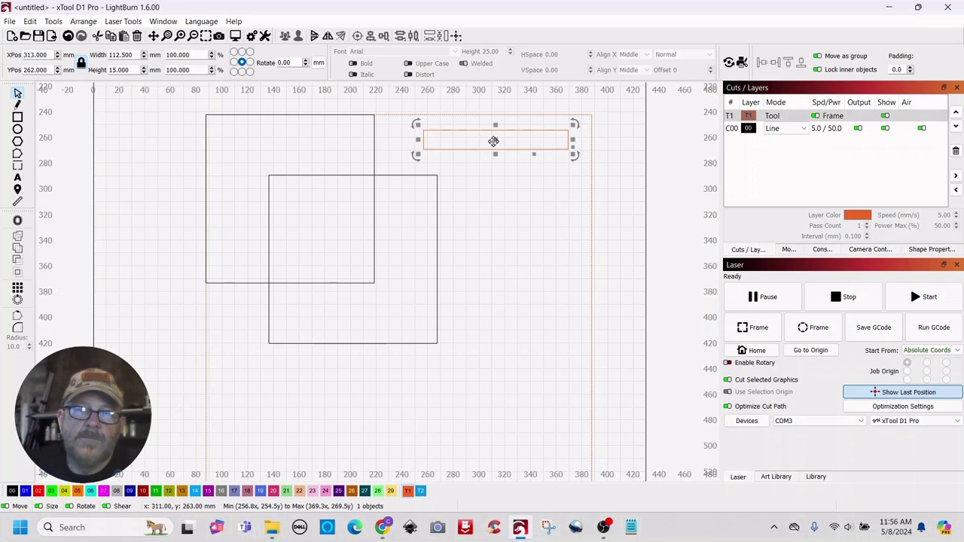
Duplicate the strip and rotate the lower copy 90° clockwise to vertical.
drag(497, 142, 512, 219)
click(508, 146)
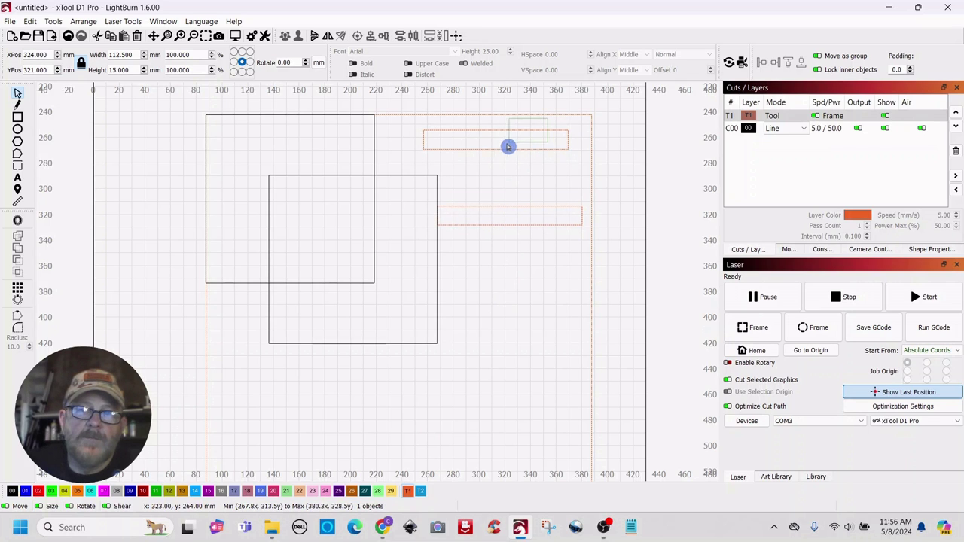
drag(499, 143, 577, 151)
drag(561, 189, 562, 226)
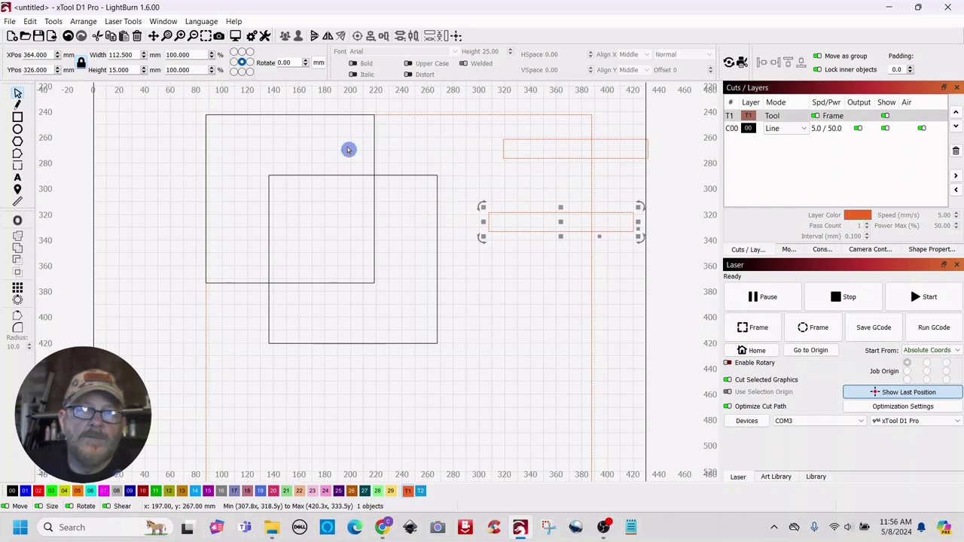
click(83, 23)
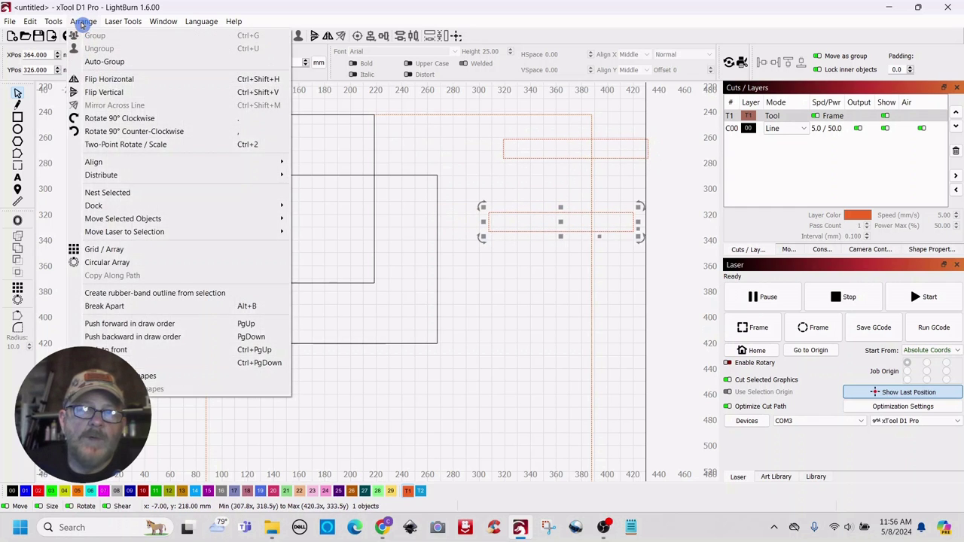
click(89, 125)
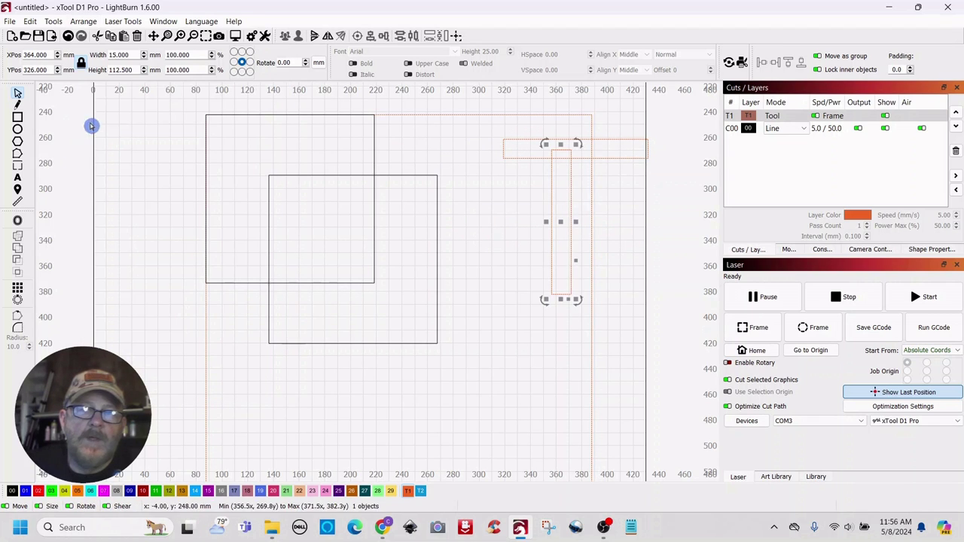
Tuck the vertical strip under the horizontal strip's end to form an L, then select both.
drag(559, 220, 512, 216)
scroll(595, 254, up, 3)
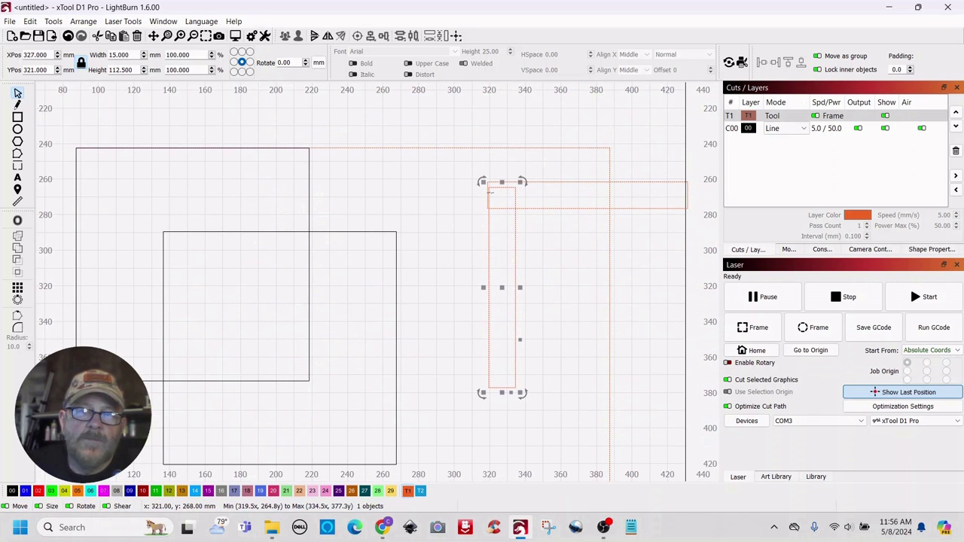
scroll(559, 270, up, 5)
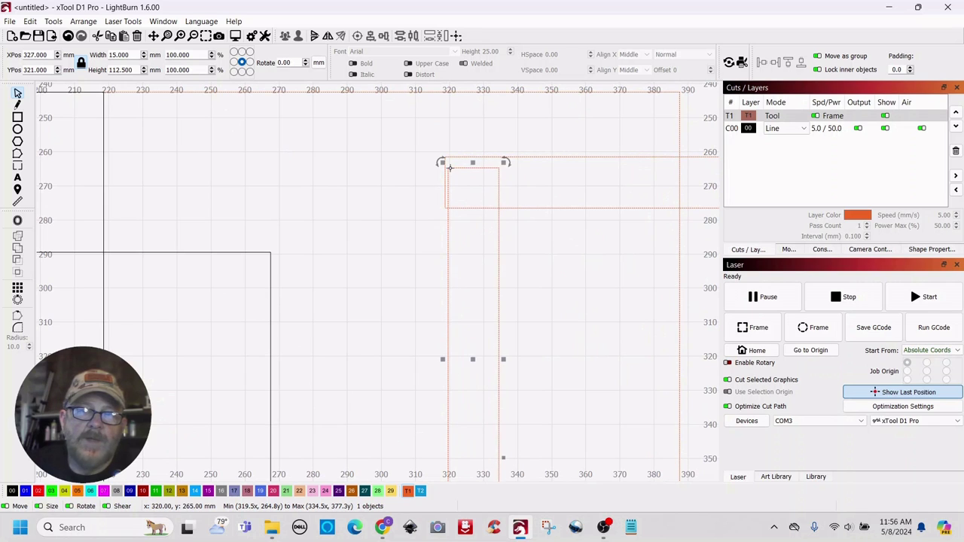
drag(450, 168, 448, 156)
click(566, 279)
scroll(572, 282, down, 3)
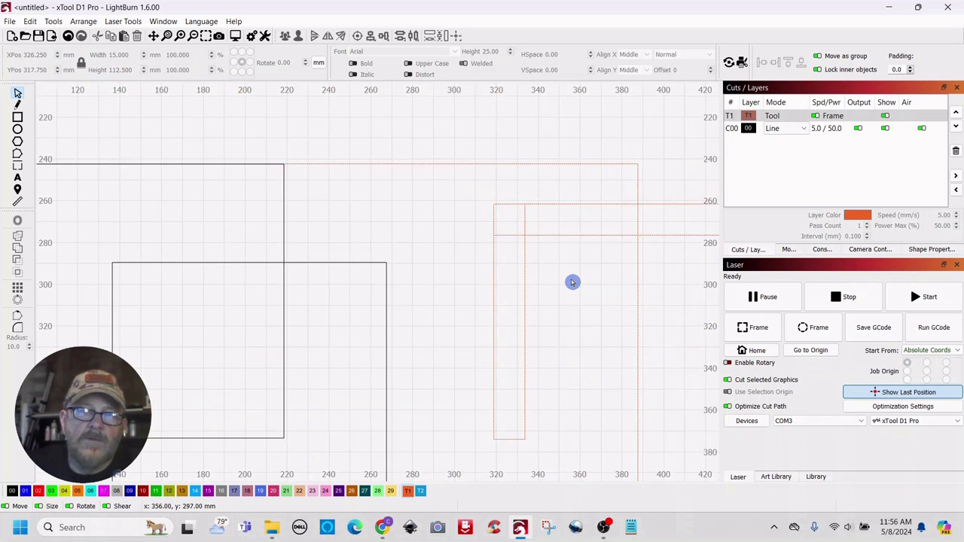
scroll(570, 284, down, 3)
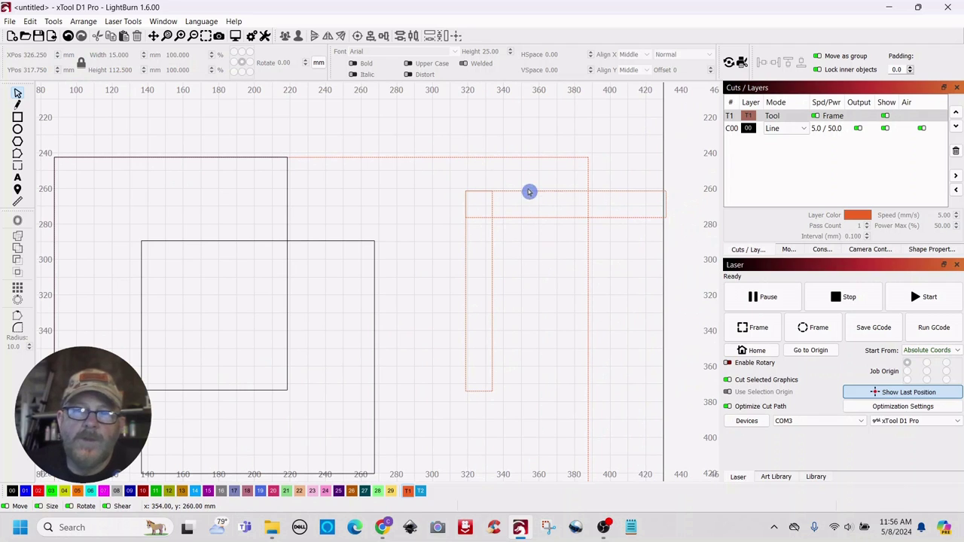
drag(528, 170, 456, 241)
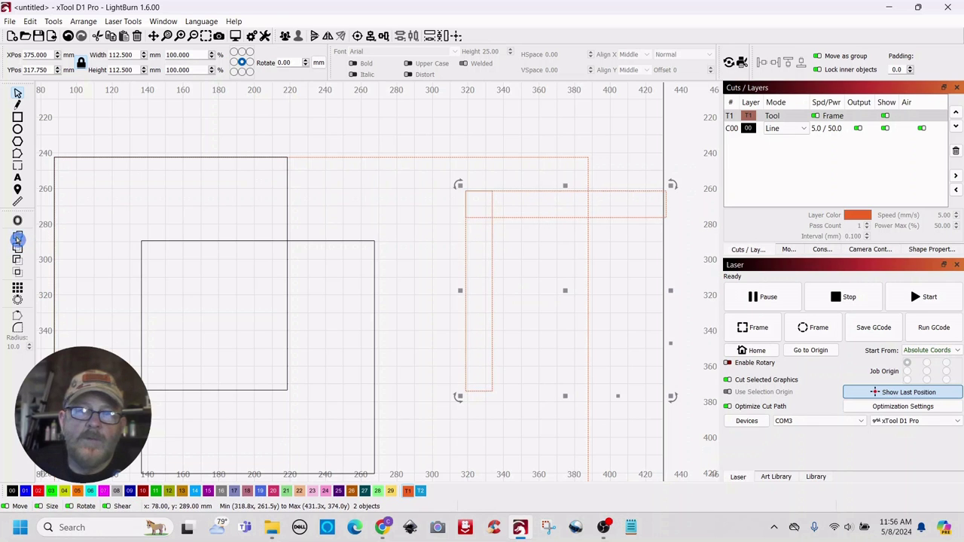
Weld the two strips into one L and move it into the left square's top-left corner.
click(18, 240)
click(415, 191)
scroll(415, 191, down, 1)
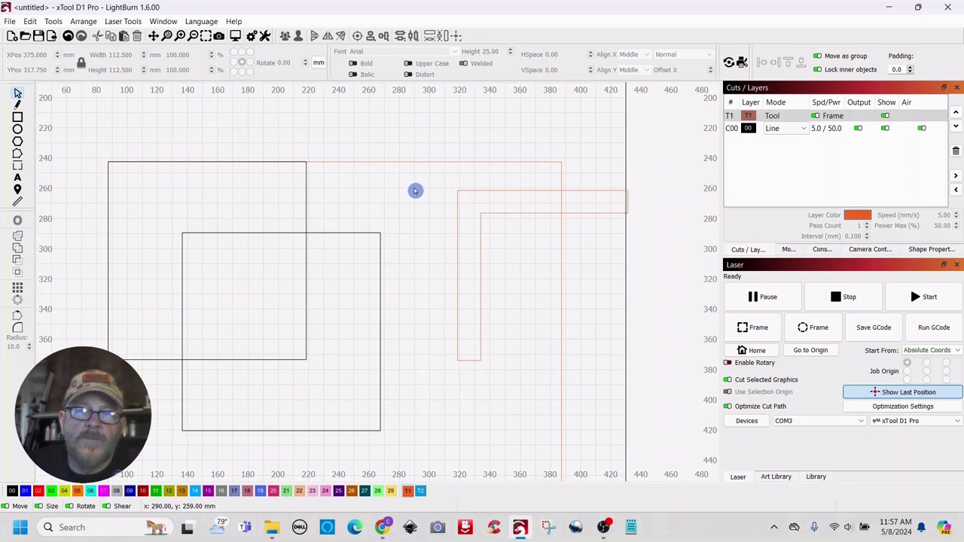
scroll(415, 190, down, 1)
click(461, 236)
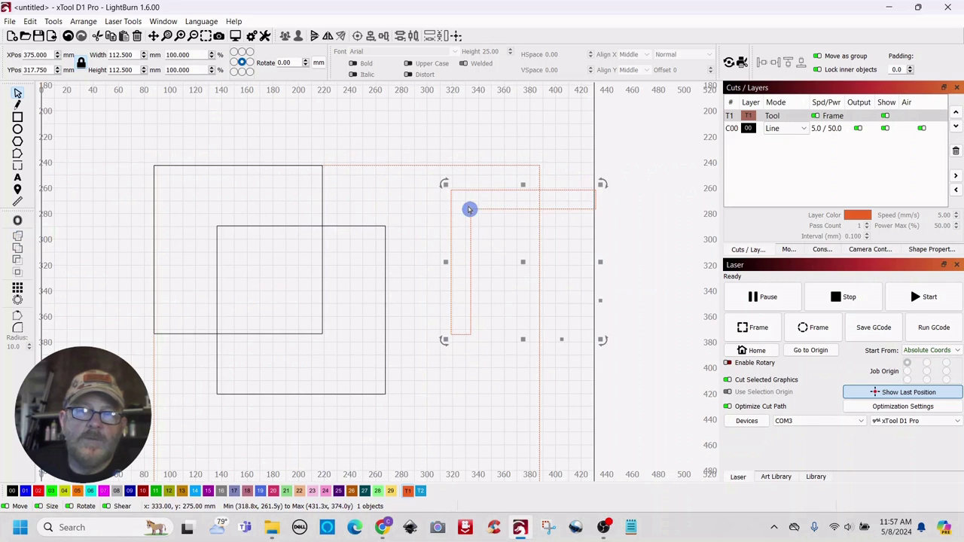
drag(451, 190, 154, 167)
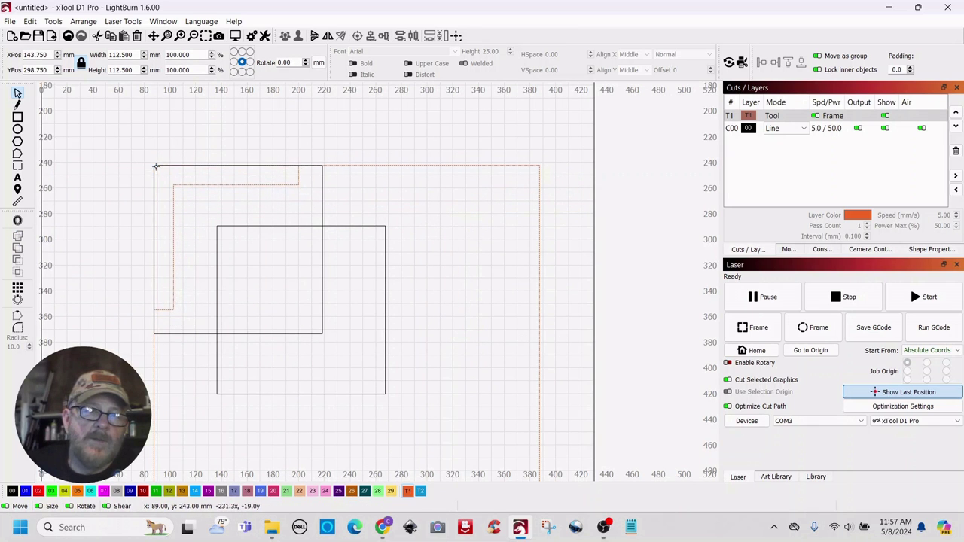
scroll(476, 215, down, 1)
drag(476, 215, 499, 204)
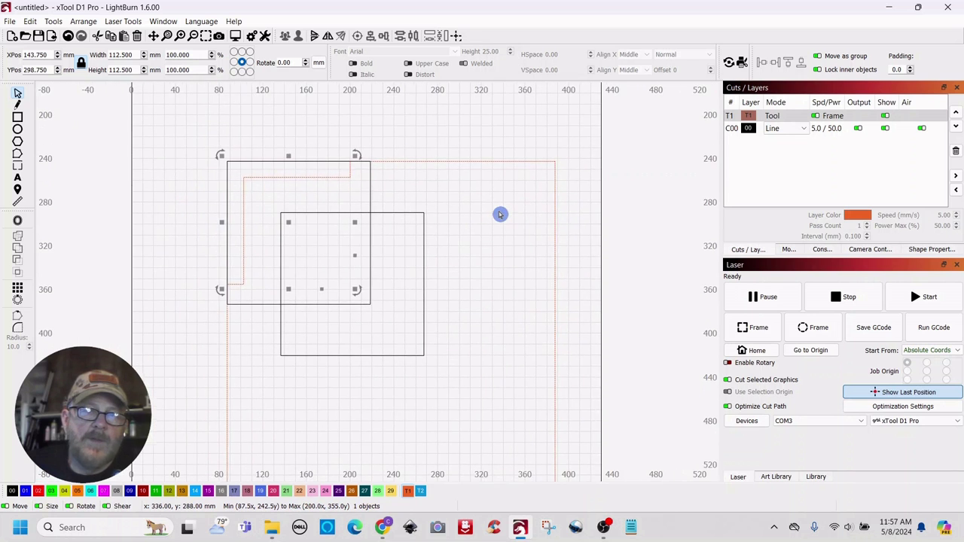
scroll(500, 213, up, 1)
drag(459, 267, 589, 278)
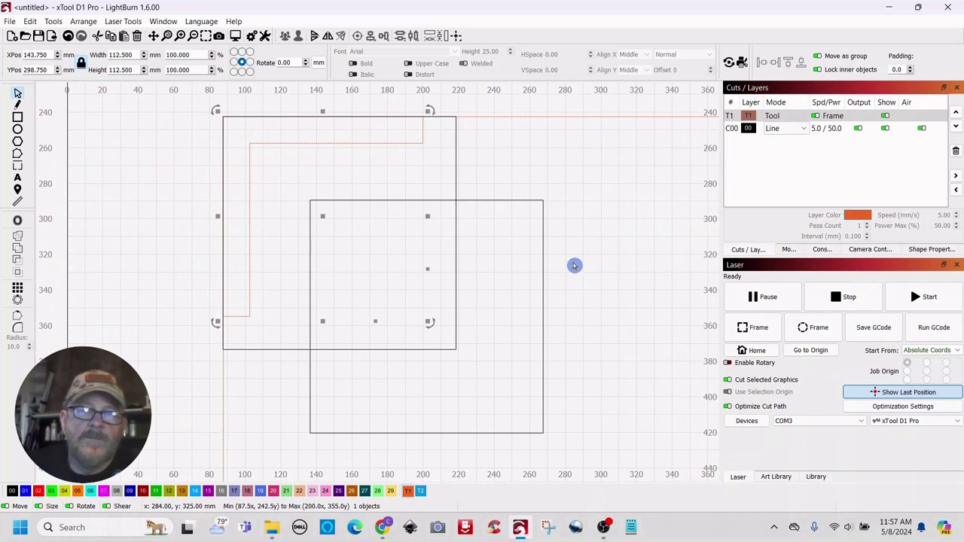
click(574, 265)
Move the right 131 mm square up-left to X 168, Y 323, overlapping the first.
drag(569, 171, 518, 277)
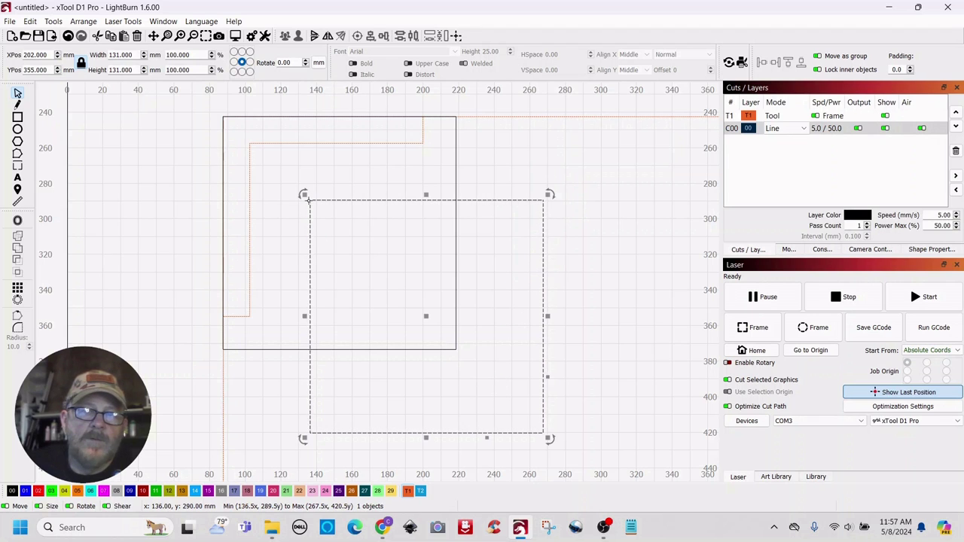
drag(309, 200, 251, 147)
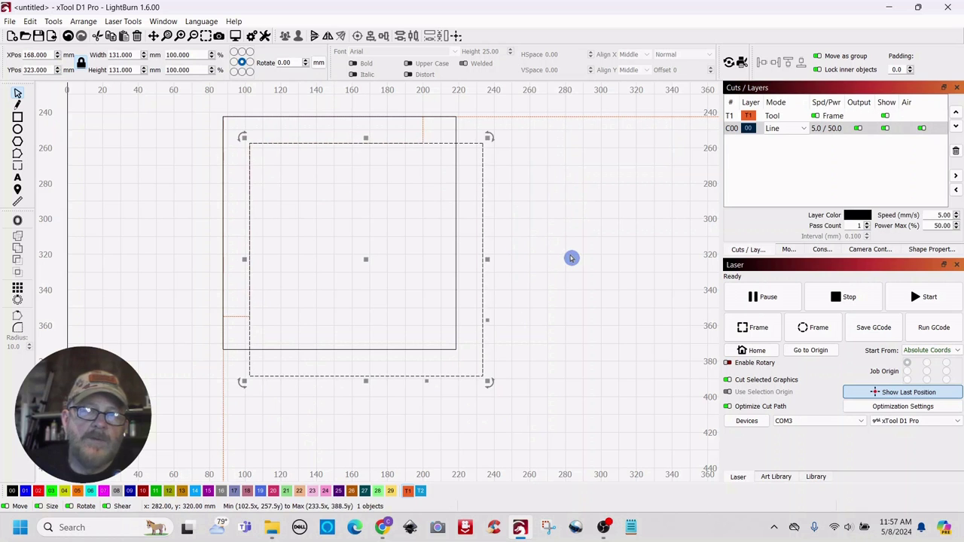
click(572, 259)
scroll(550, 263, down, 1)
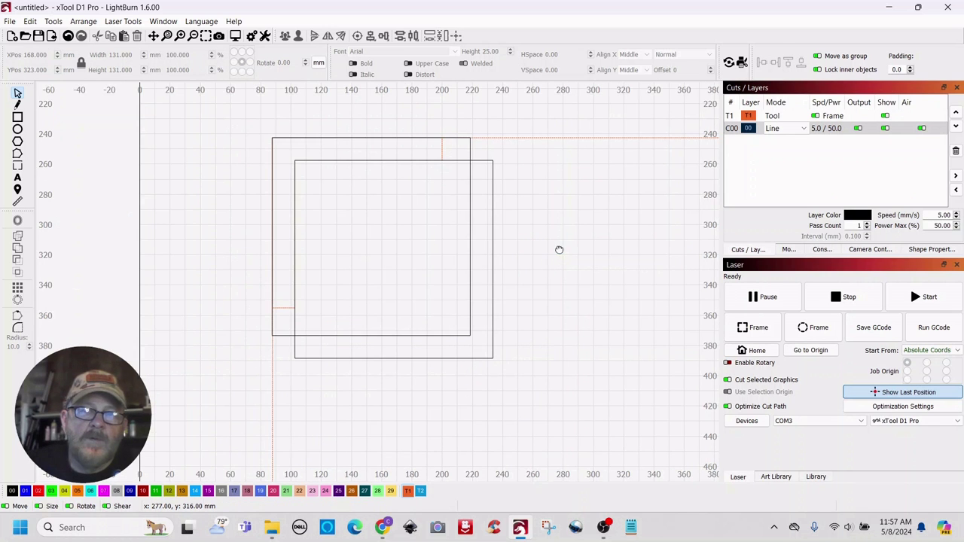
drag(558, 249, 655, 286)
scroll(577, 276, up, 1)
scroll(576, 276, up, 1)
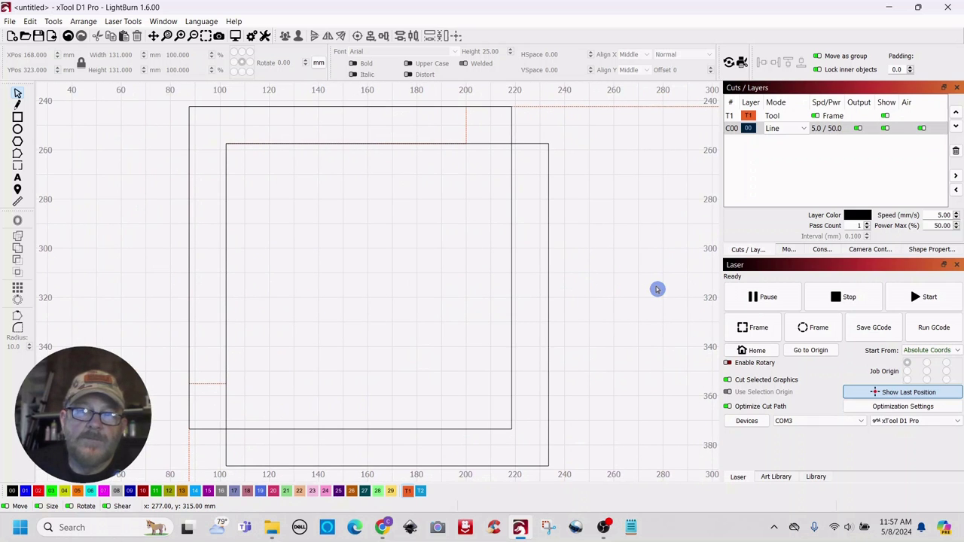
scroll(657, 289, down, 1)
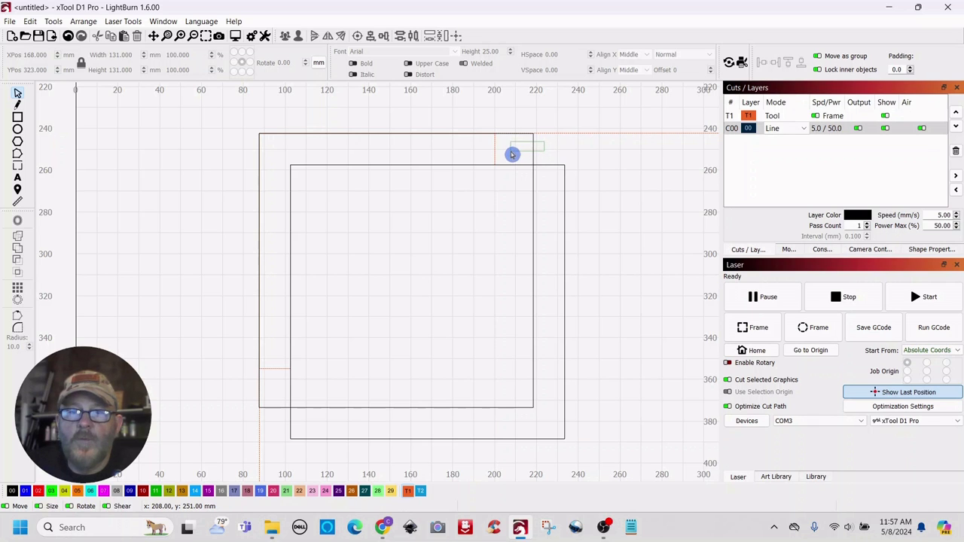
Use the Boolean Assistant's Subtract A - B on the two 131 mm squares to leave an L outline.
drag(512, 155, 512, 155)
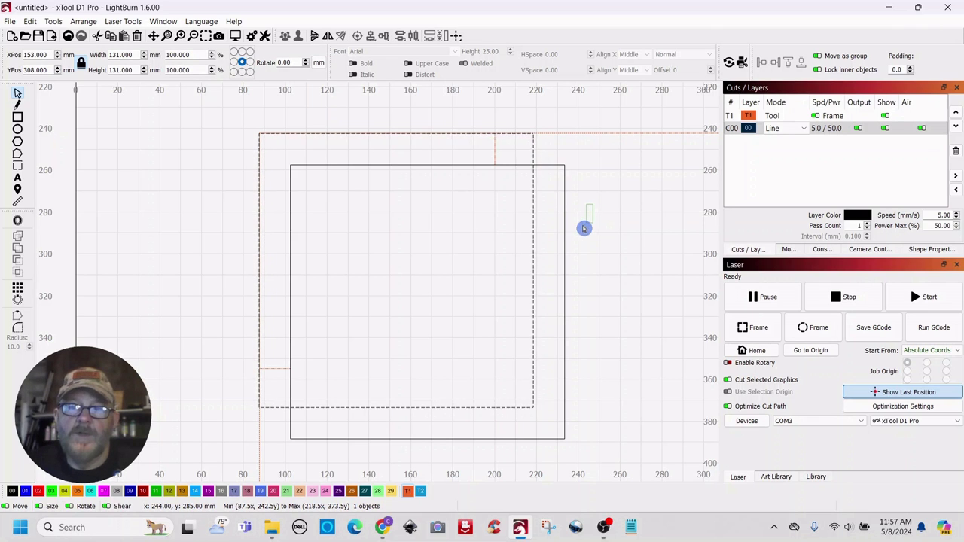
drag(561, 241, 563, 238)
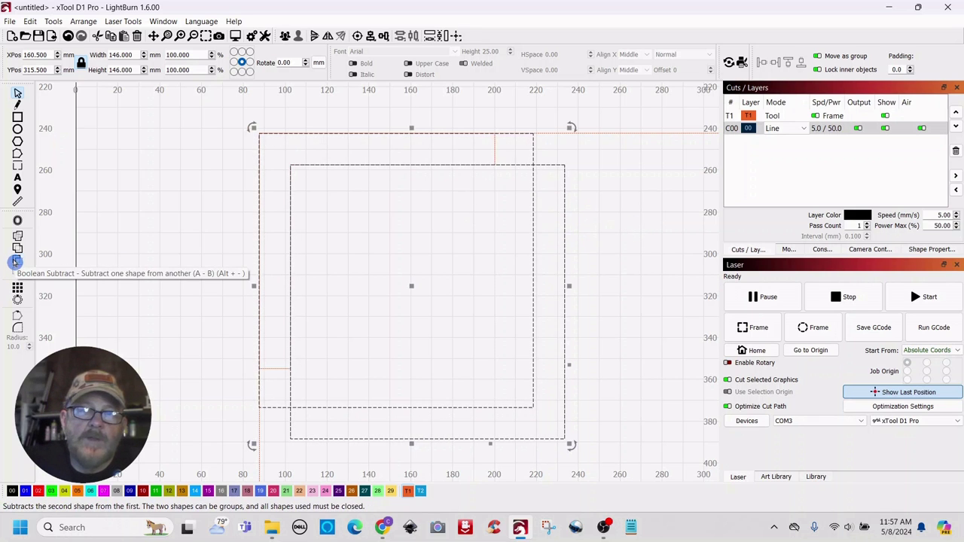
click(50, 21)
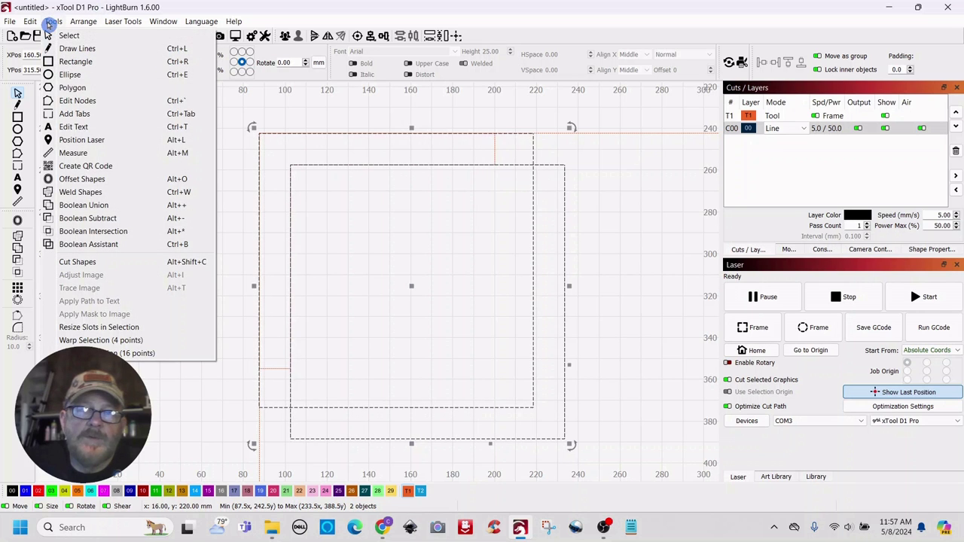
click(67, 246)
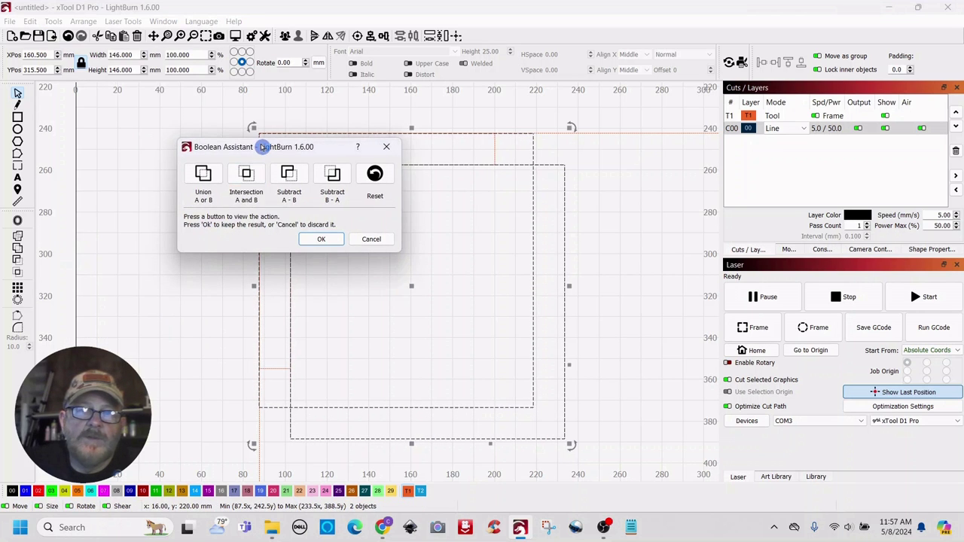
drag(264, 147, 580, 242)
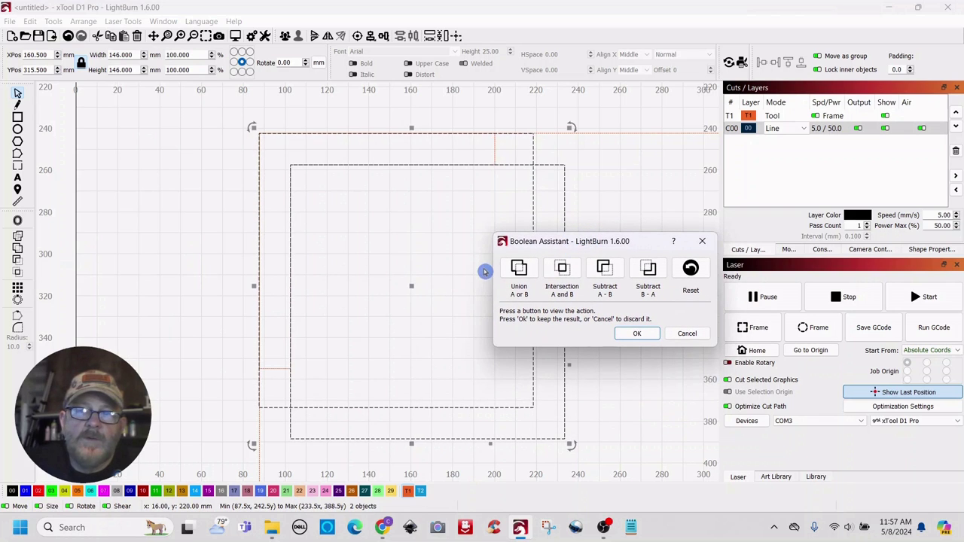
click(520, 269)
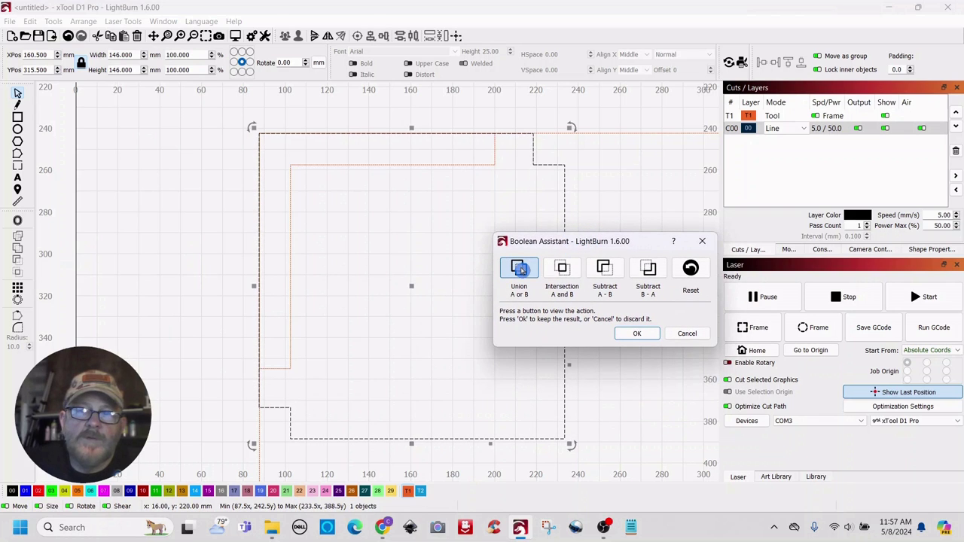
click(562, 271)
click(601, 271)
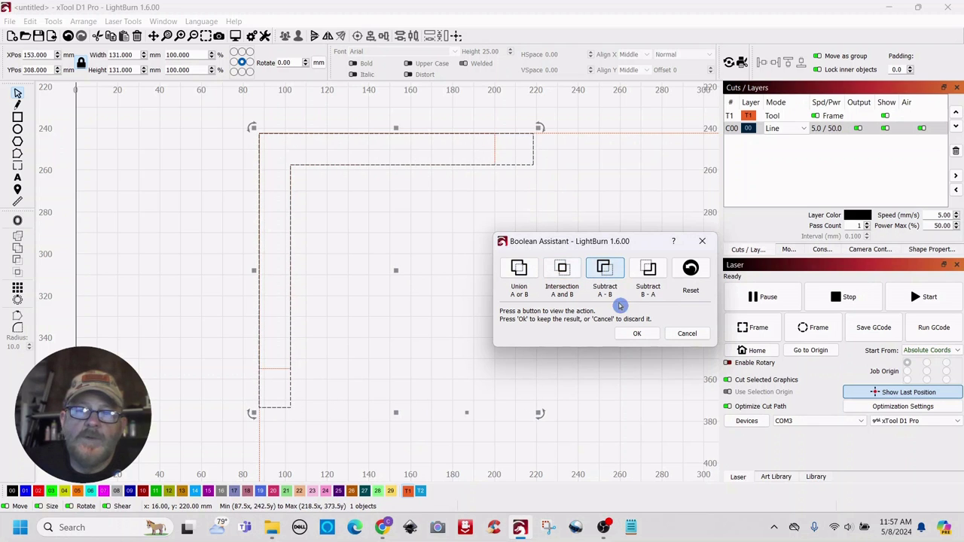
click(634, 334)
click(589, 230)
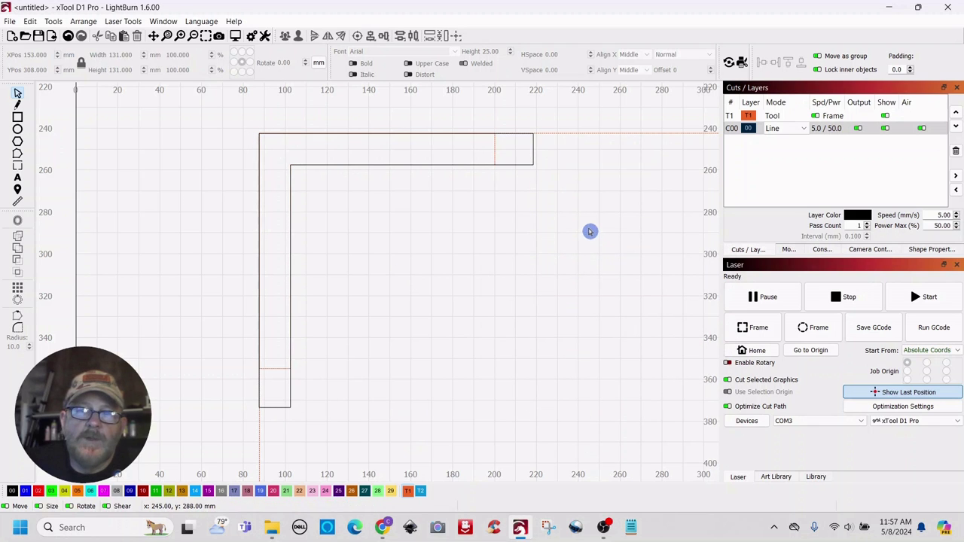
Drag the leftover red T1 shape off the piece and delete it.
click(493, 154)
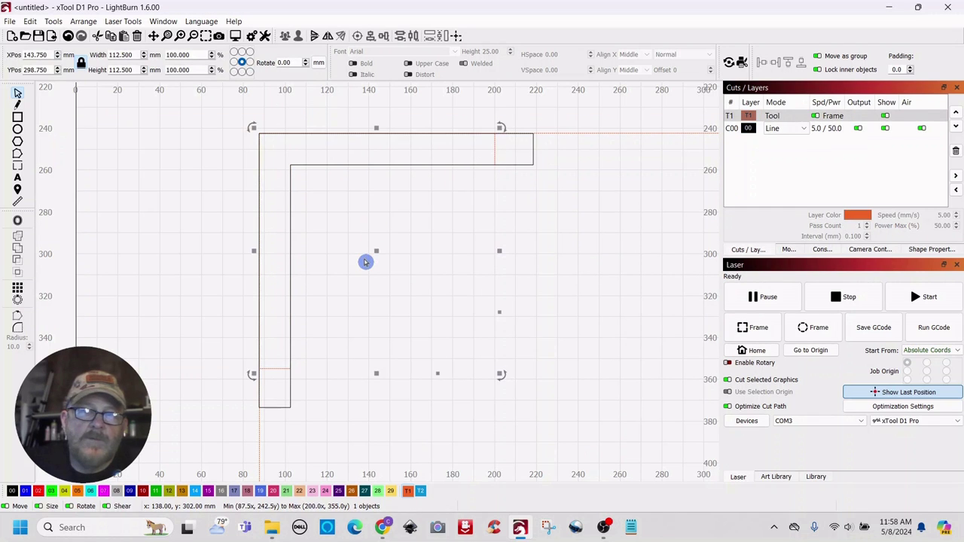
drag(376, 258, 518, 328)
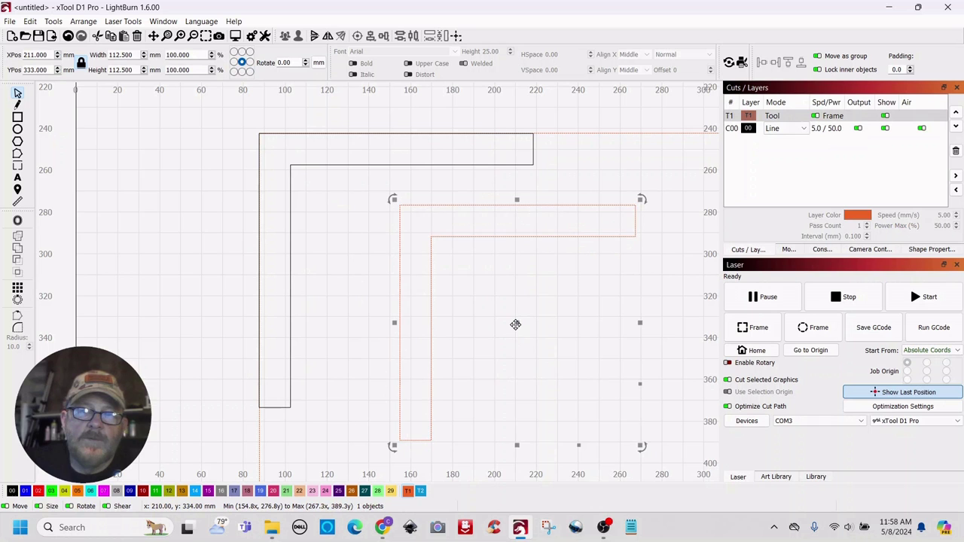
right_click(516, 324)
click(541, 401)
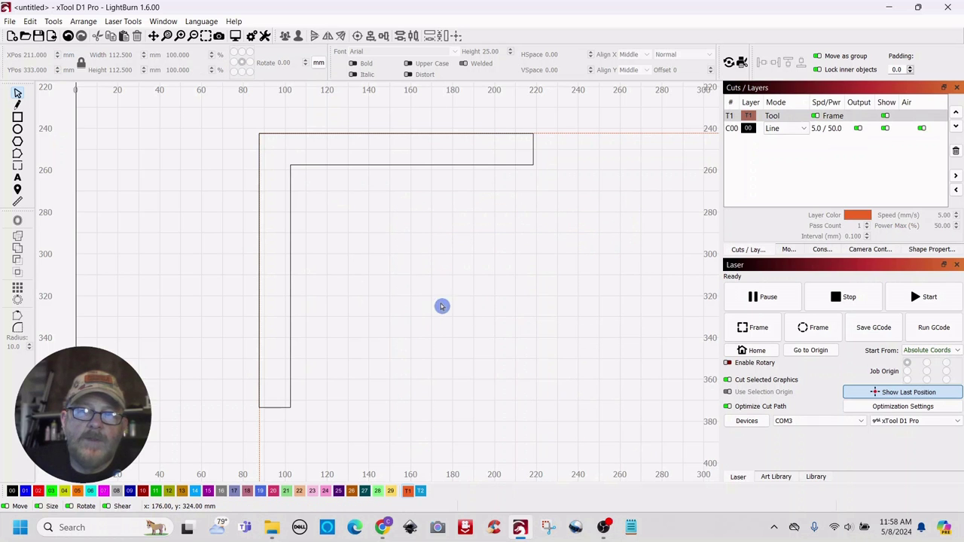
scroll(415, 305, down, 2)
drag(552, 349, 398, 266)
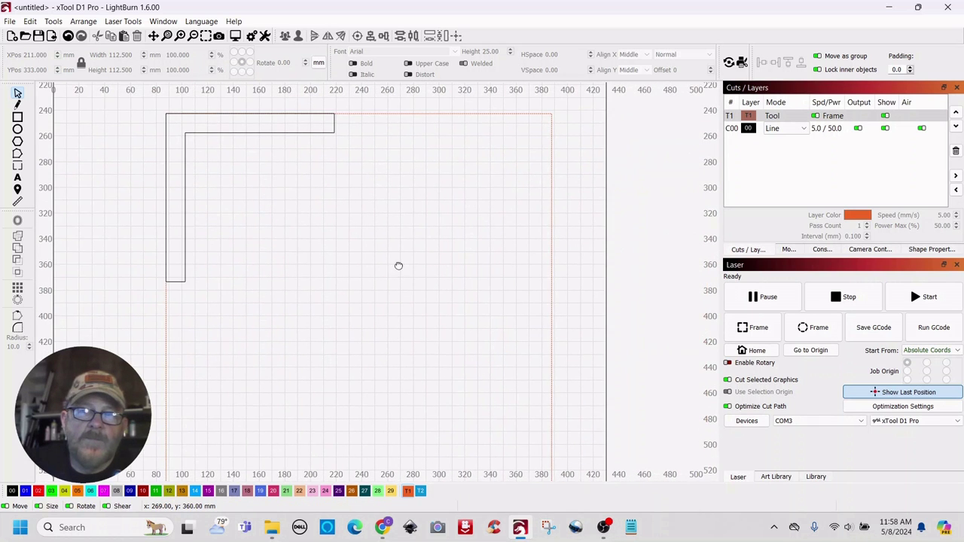
scroll(399, 268, down, 2)
drag(437, 325, 471, 315)
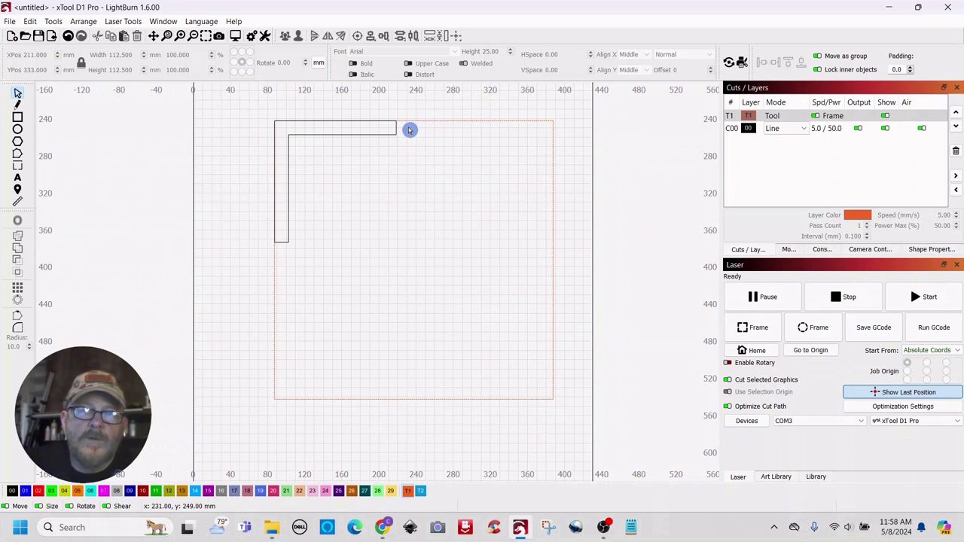
Grid-array the black L into 4 columns, spanning 524 x 131 mm.
drag(407, 127, 363, 146)
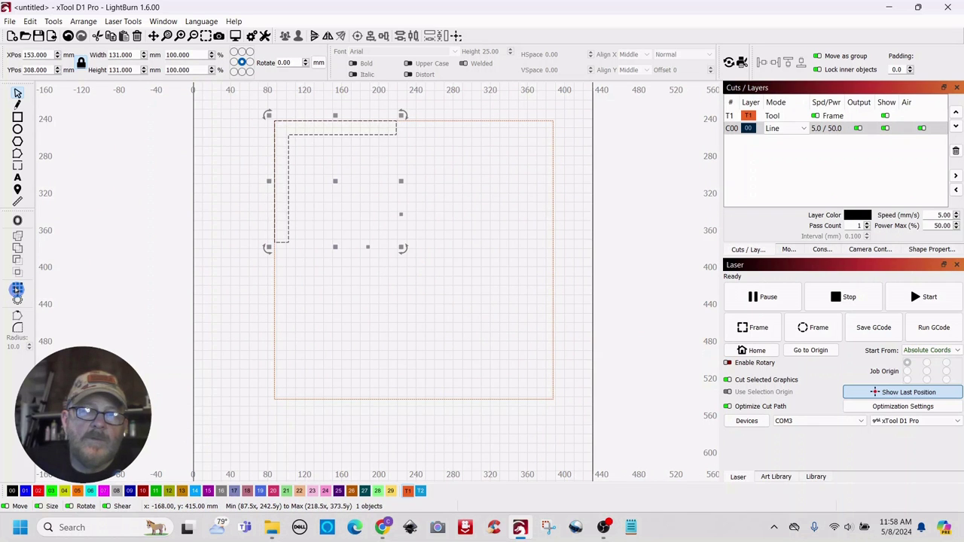
click(17, 289)
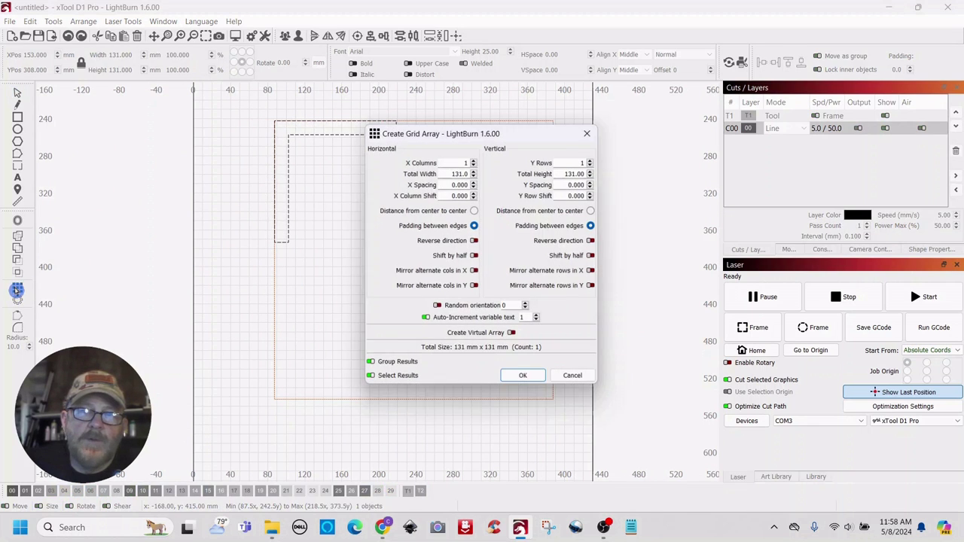
drag(490, 138, 493, 241)
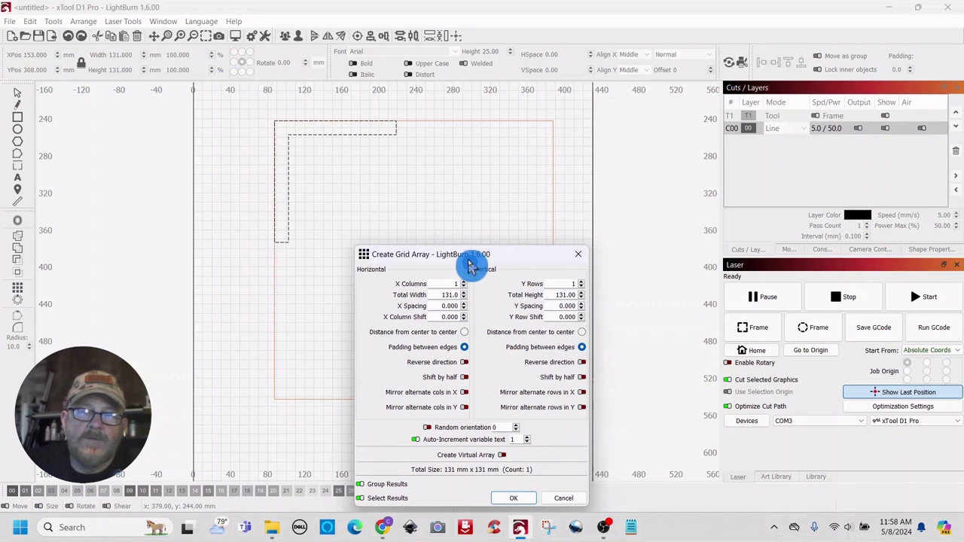
click(465, 283)
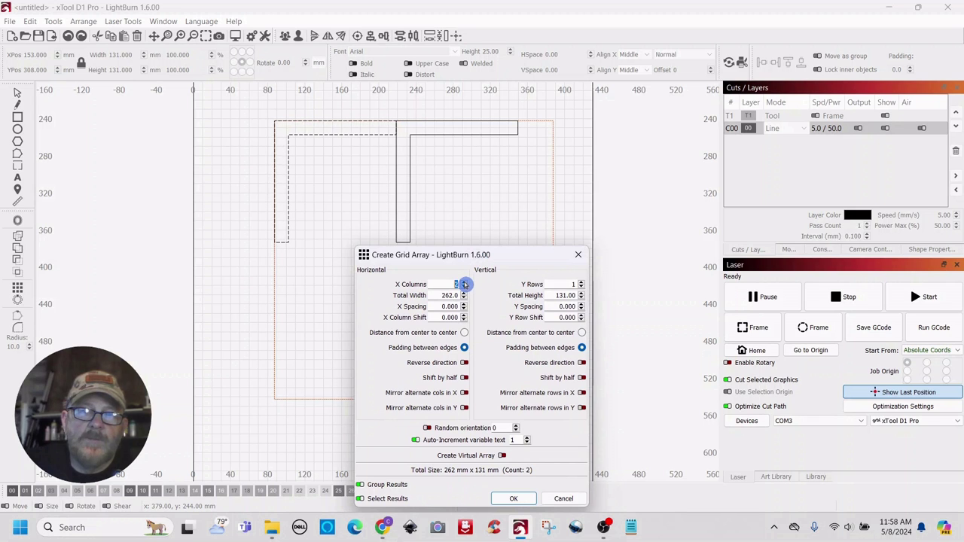
click(464, 282)
click(465, 282)
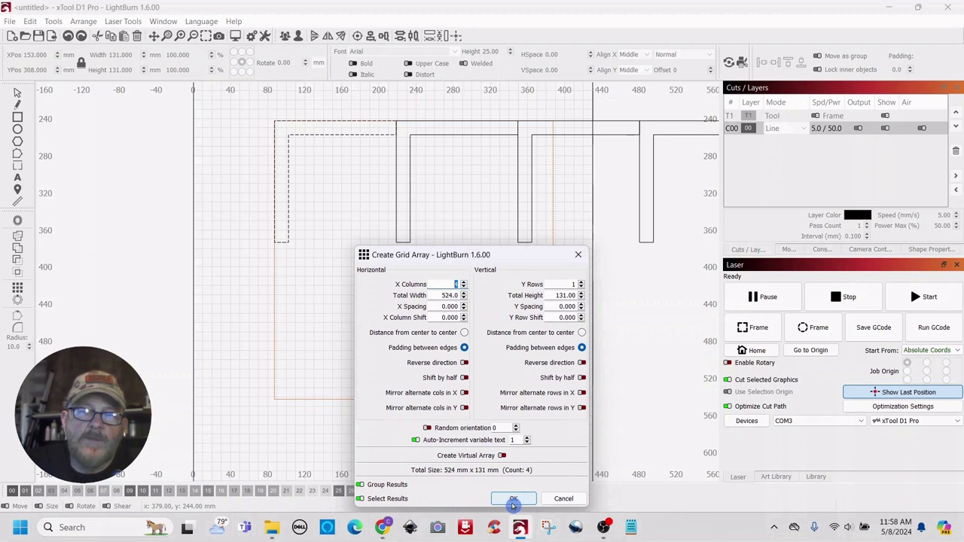
click(513, 498)
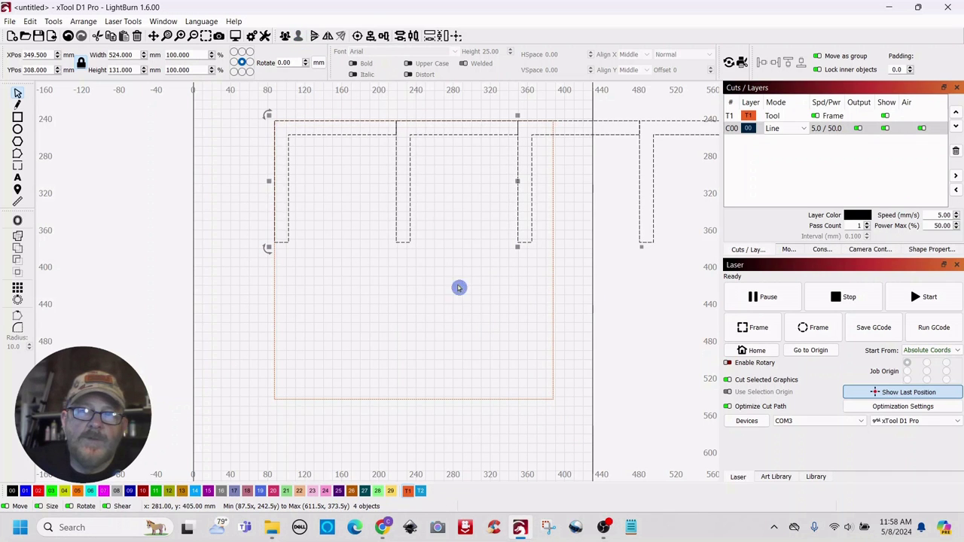
Drag the second L copy down into the bed and flip it vertically.
click(464, 338)
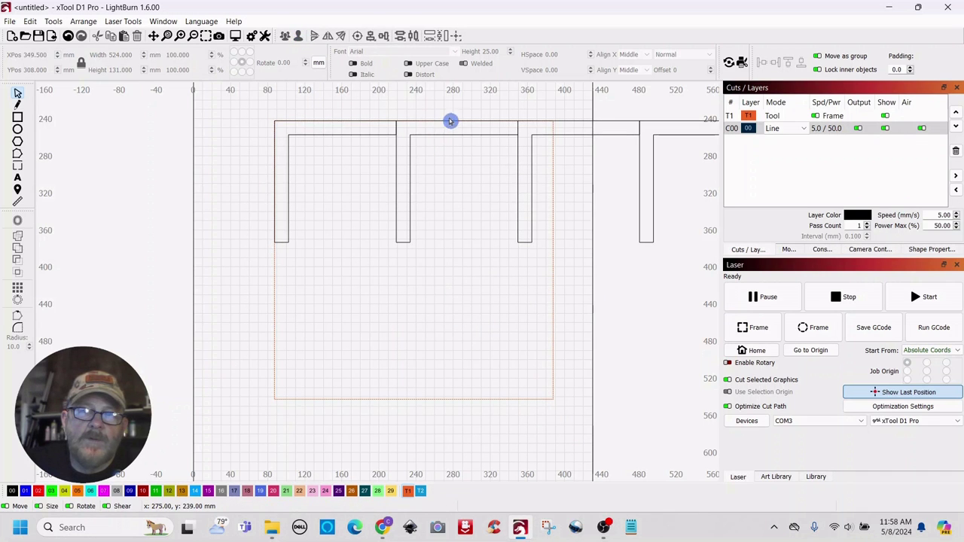
drag(452, 118, 407, 224)
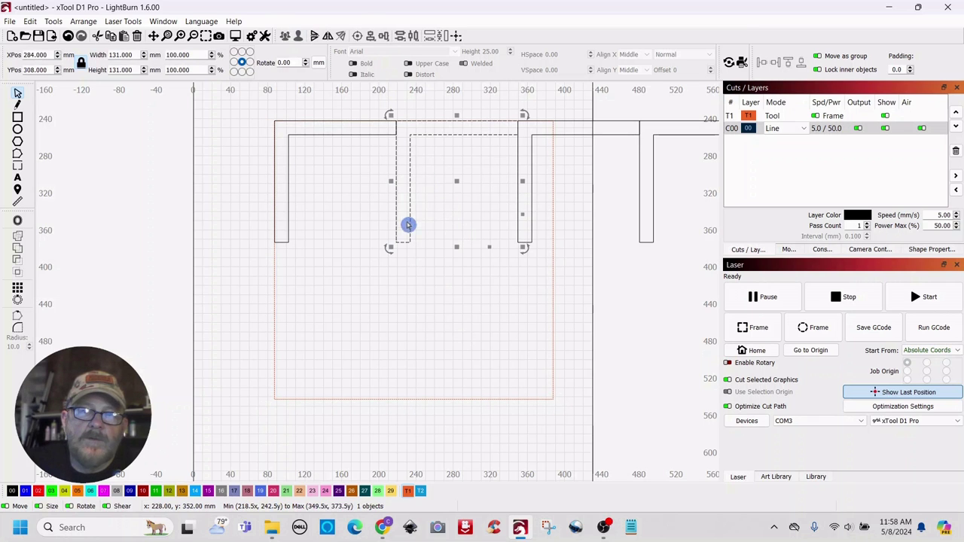
drag(458, 182, 412, 319)
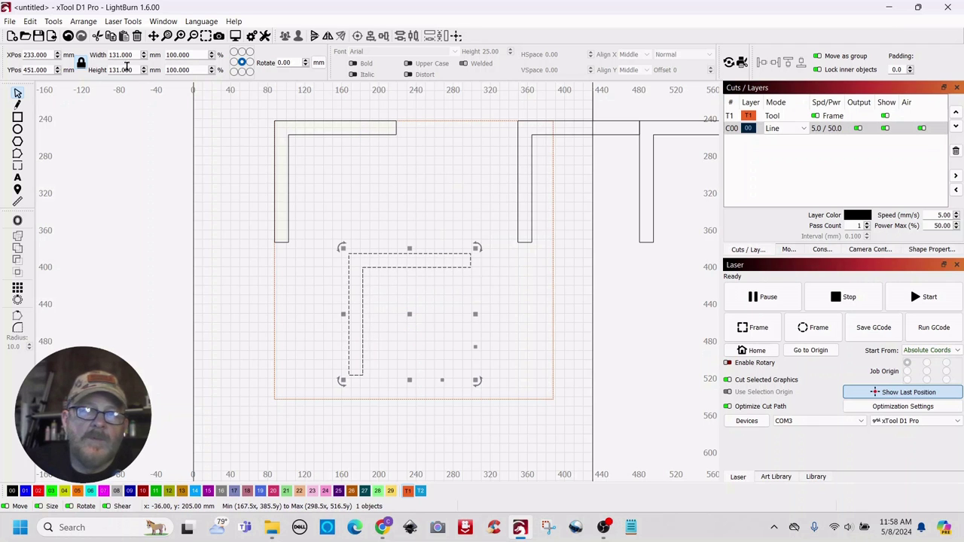
click(81, 22)
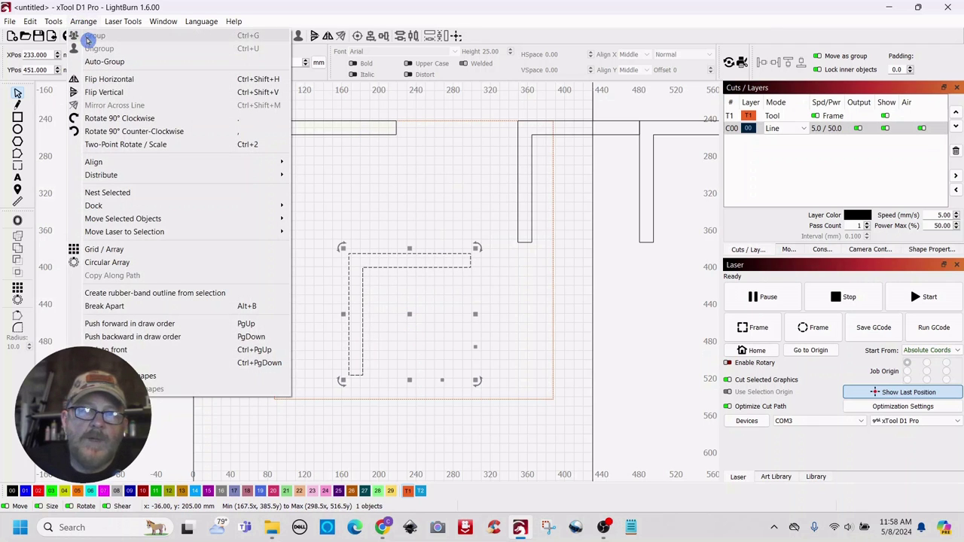
click(97, 92)
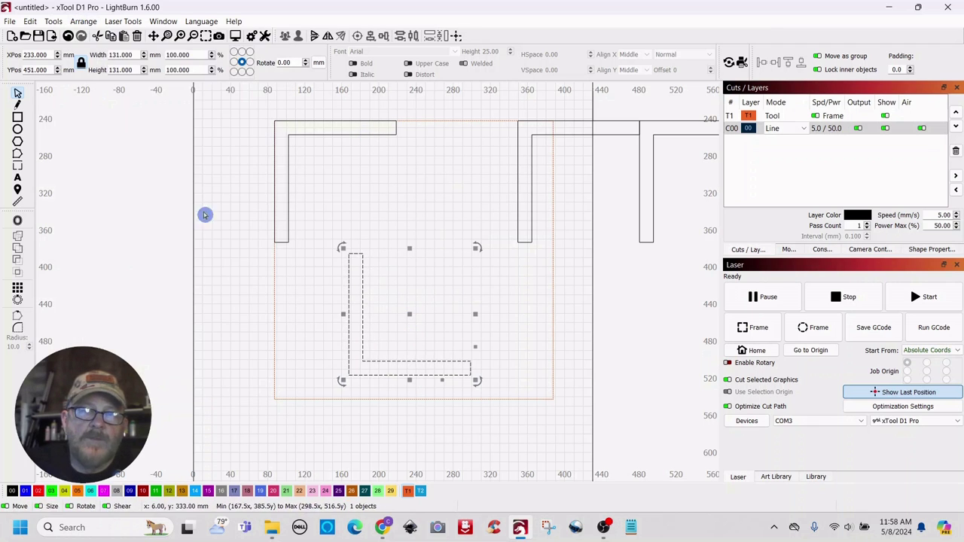
Place the flipped L in the bed's bottom-left corner beneath the first piece.
drag(393, 335, 399, 312)
click(390, 328)
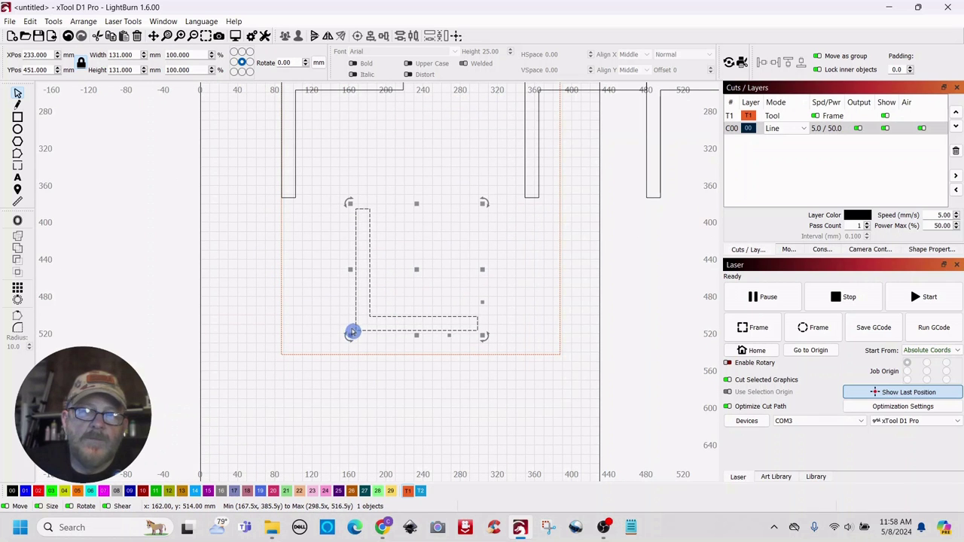
drag(355, 326, 283, 354)
scroll(432, 291, up, 3)
drag(432, 290, 562, 254)
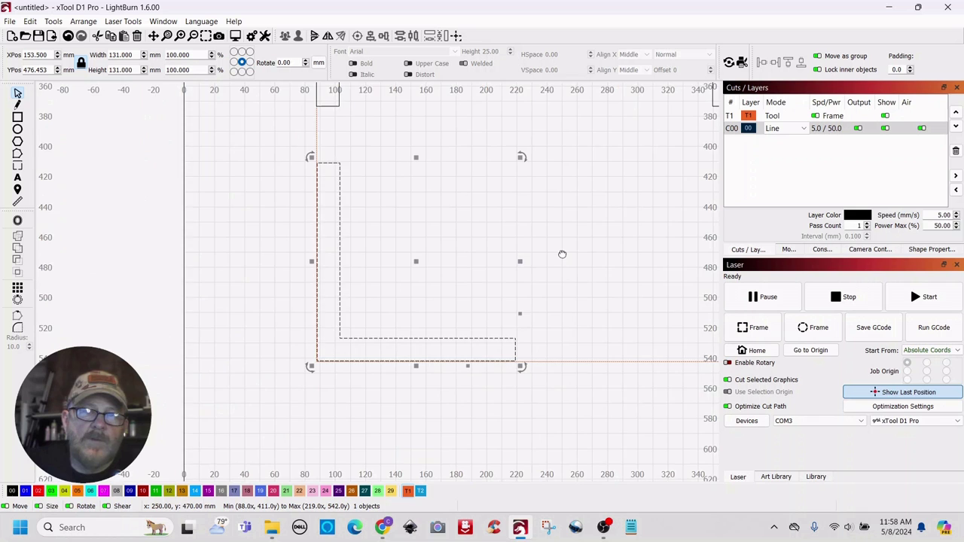
scroll(557, 271, down, 2)
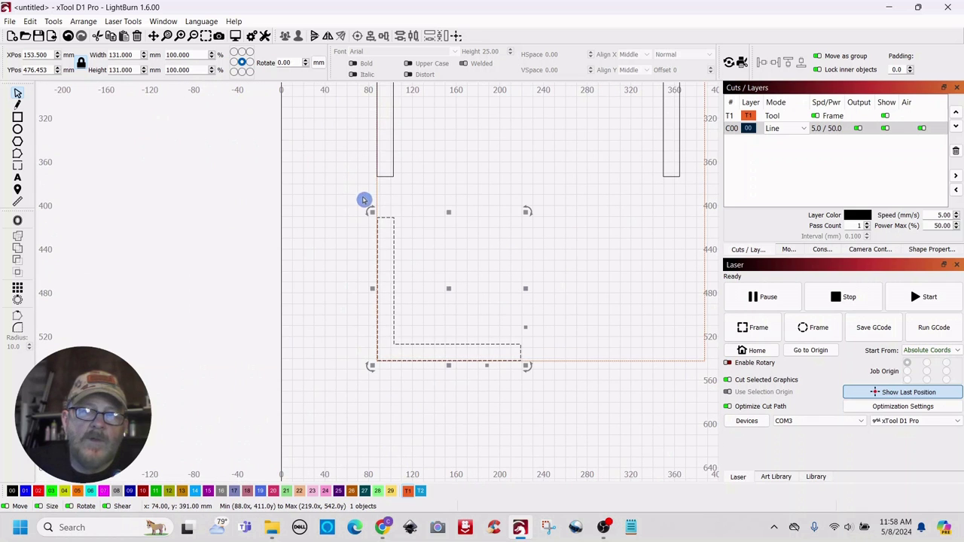
click(364, 200)
scroll(364, 200, up, 2)
scroll(452, 218, up, 1)
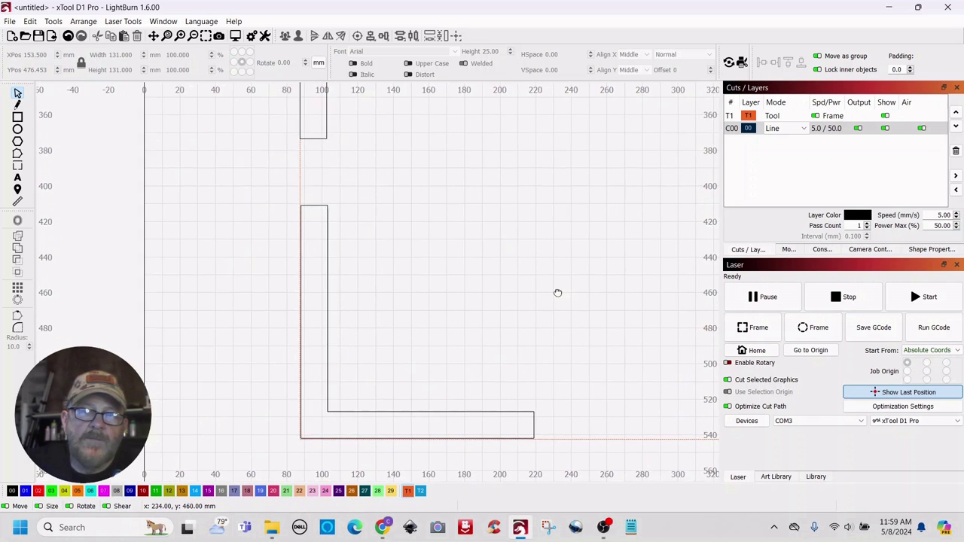
drag(557, 292, 441, 286)
scroll(441, 286, down, 2)
drag(449, 233, 411, 245)
scroll(433, 263, down, 1)
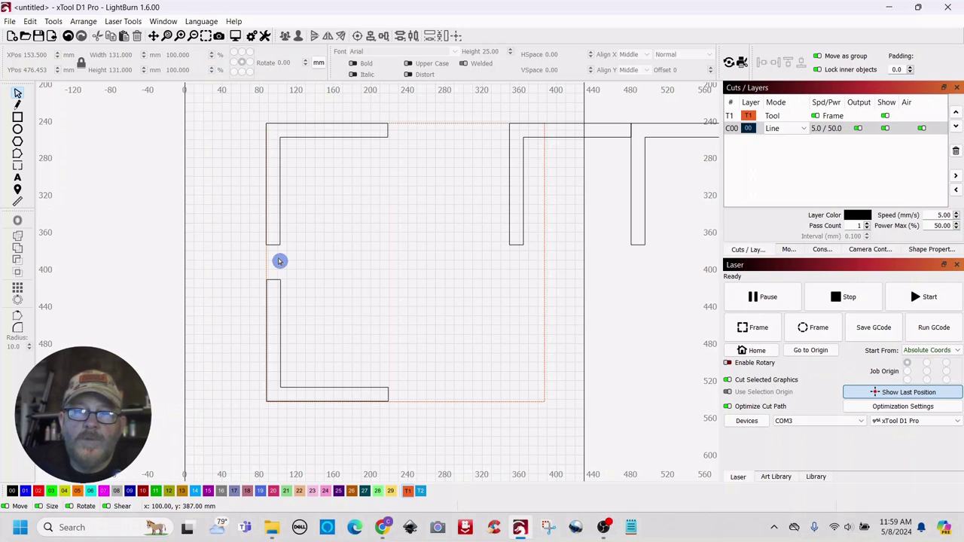
Mirror the third L copy horizontally and place it in the bed's top-right corner.
drag(607, 112, 414, 223)
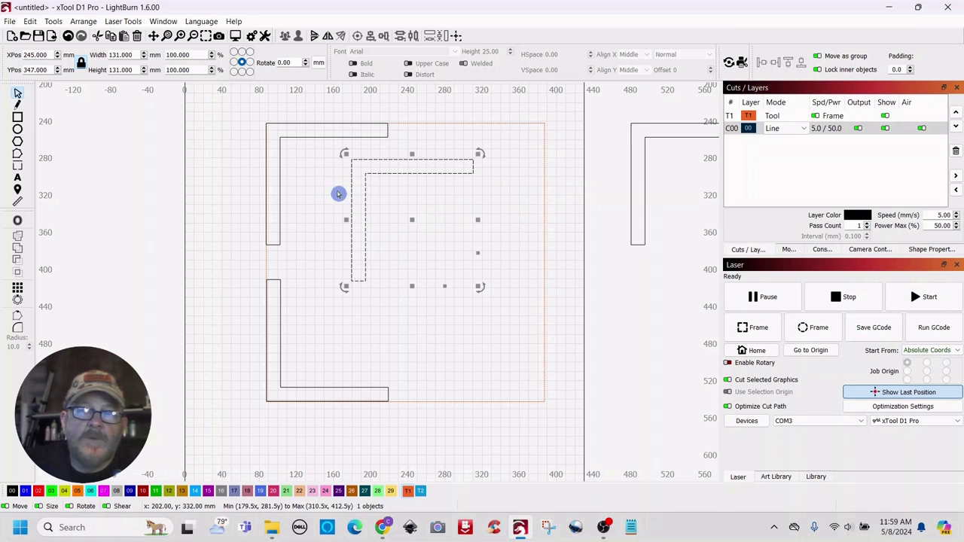
click(82, 21)
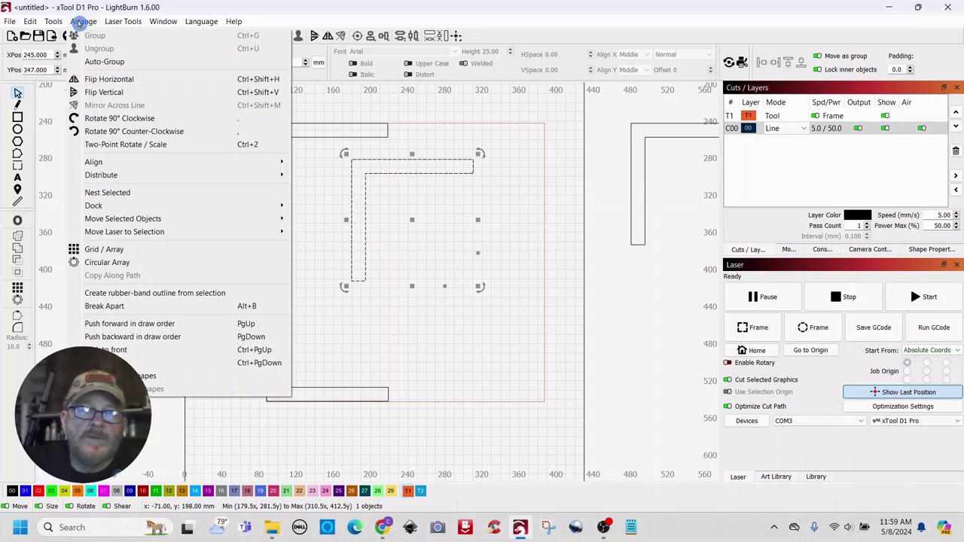
click(119, 80)
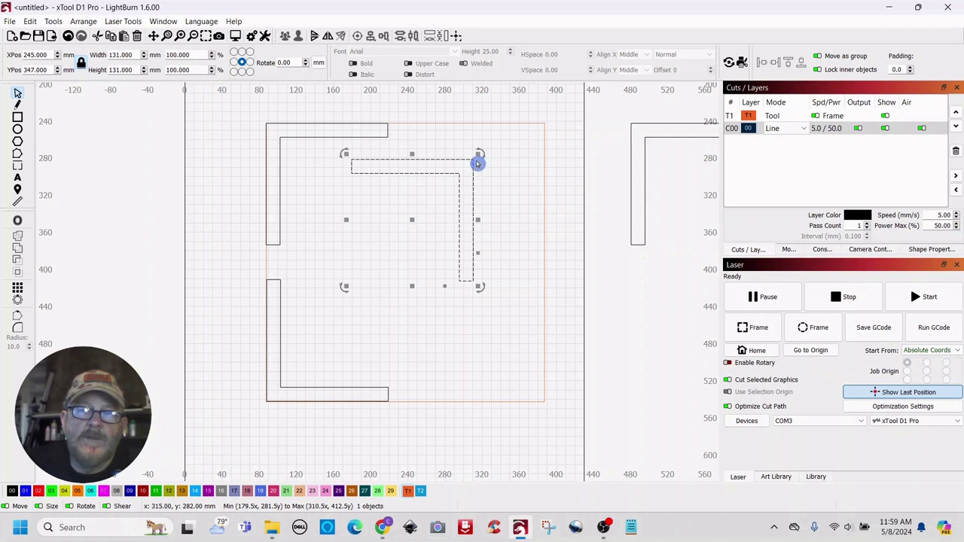
drag(478, 163, 546, 126)
Mirror and vertically flip the last L copy, then set it in the bottom-right corner.
drag(677, 111, 616, 186)
drag(688, 186, 420, 287)
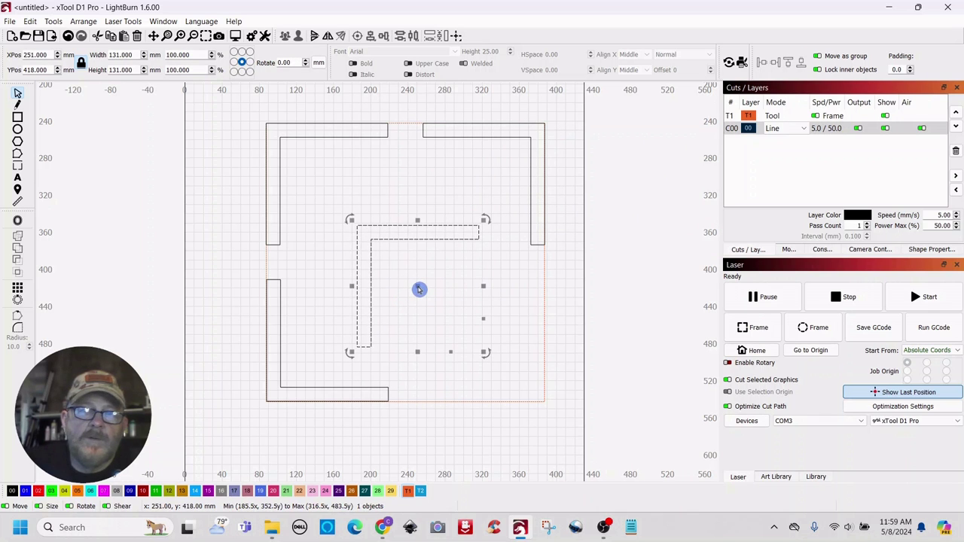
click(79, 22)
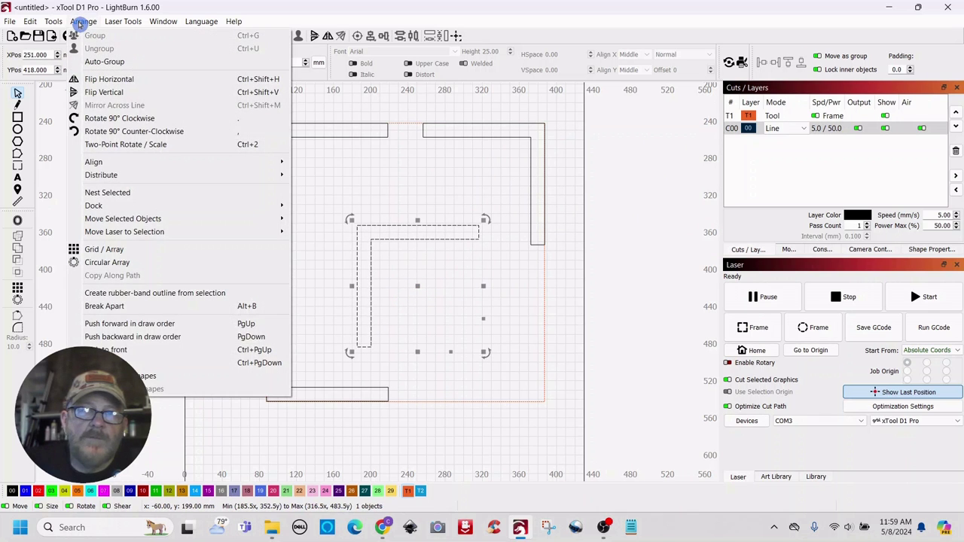
click(94, 80)
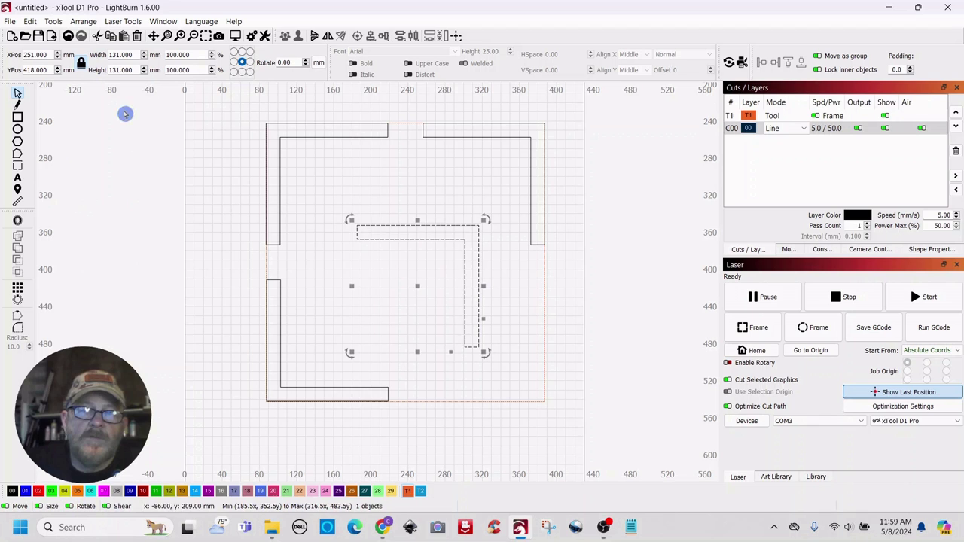
click(84, 22)
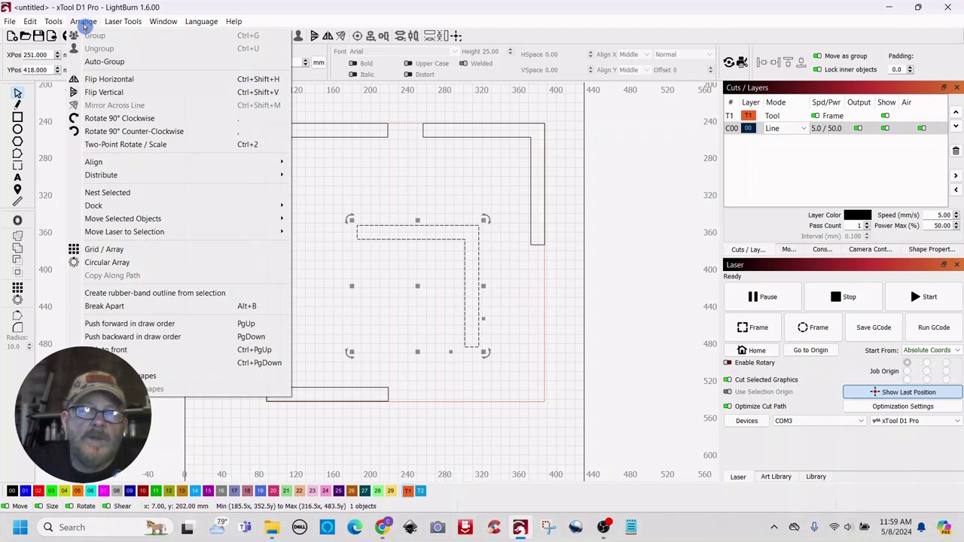
click(105, 92)
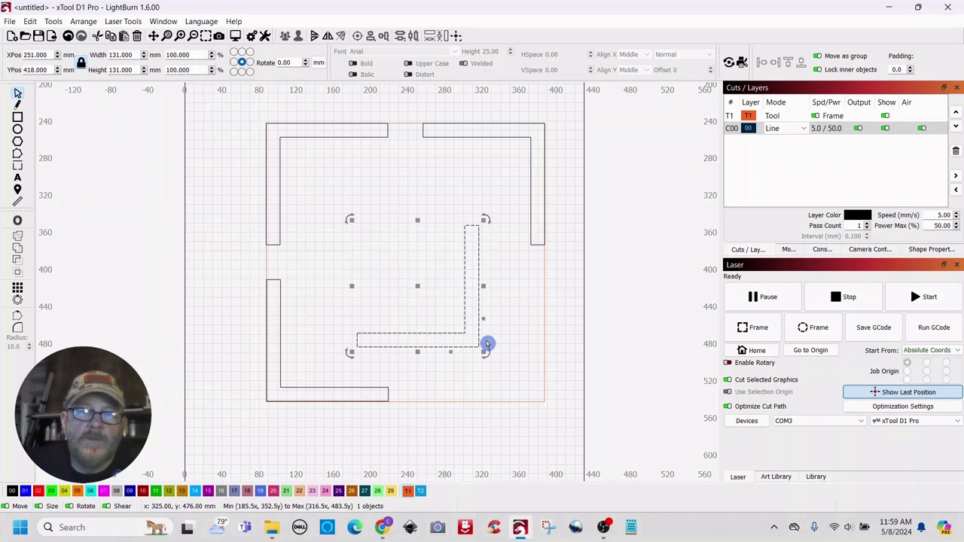
scroll(488, 350, up, 3)
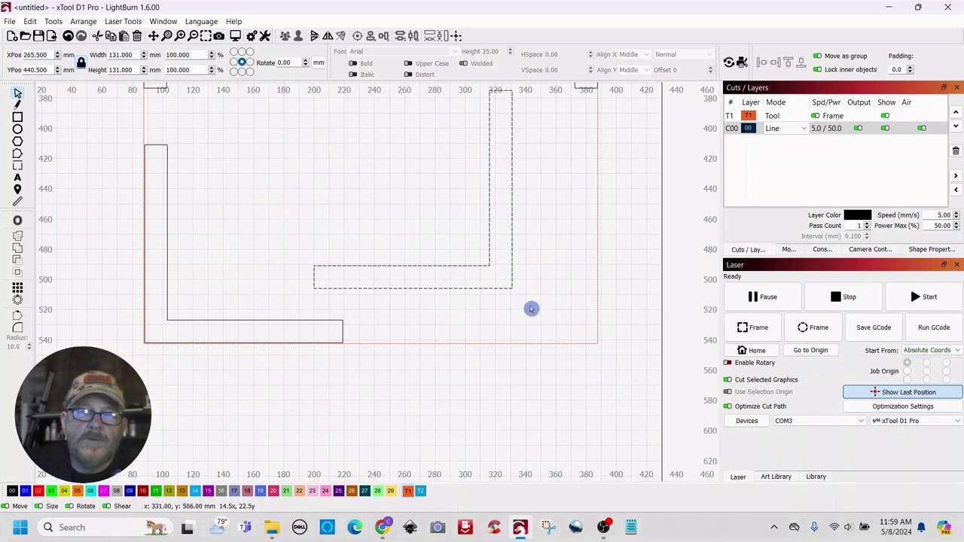
drag(531, 309, 602, 344)
click(618, 312)
scroll(618, 311, down, 4)
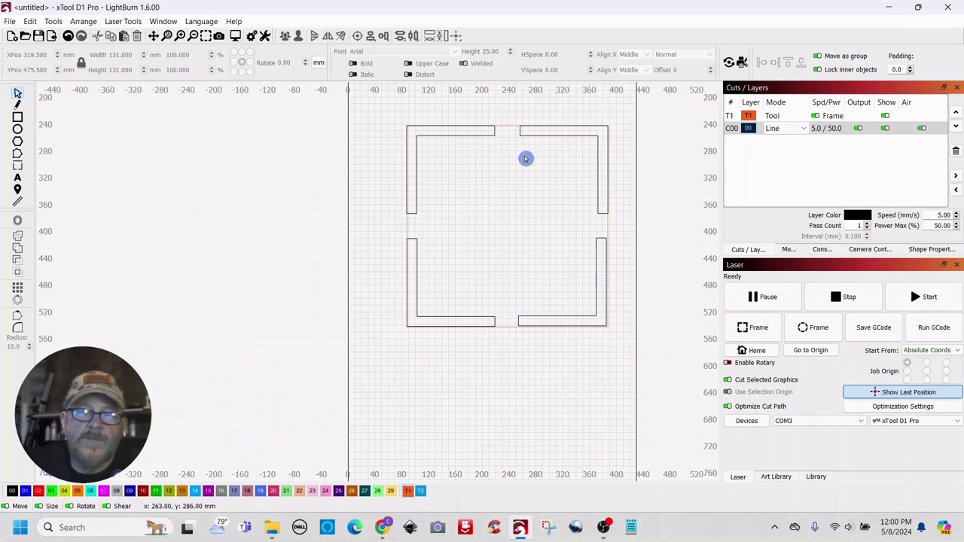
drag(525, 158, 494, 188)
scroll(510, 211, up, 3)
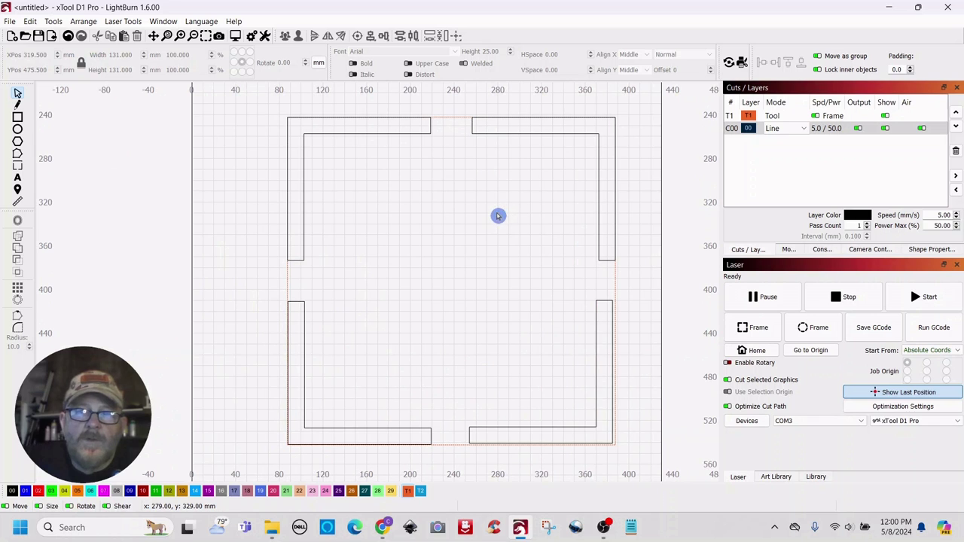
drag(503, 231, 484, 219)
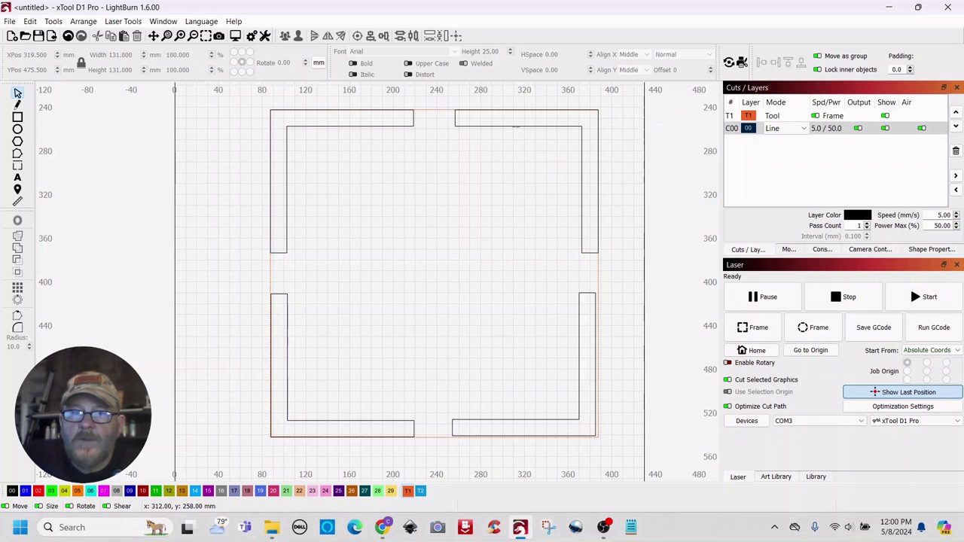
drag(470, 236, 418, 335)
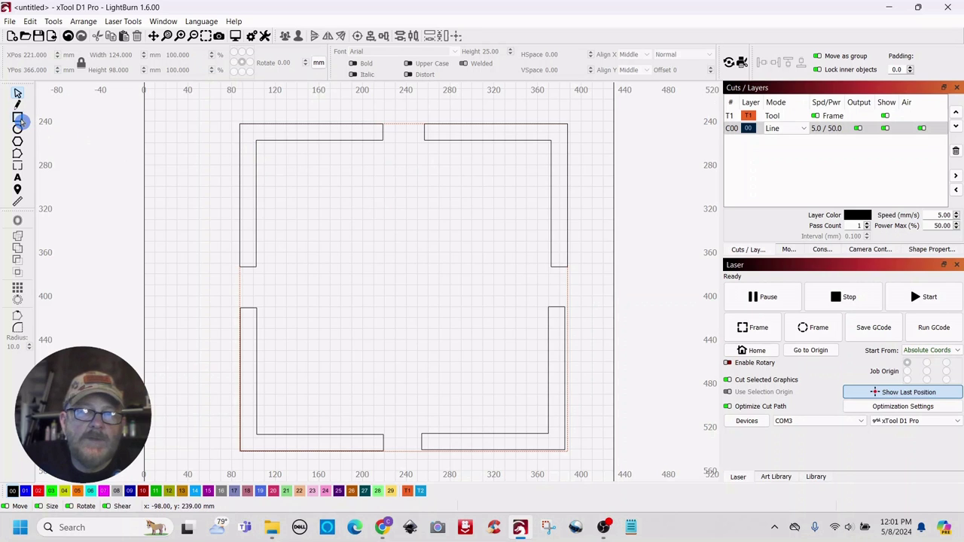
Draw a new square and drop it just inside the top-left L-shaped corner piece.
click(21, 121)
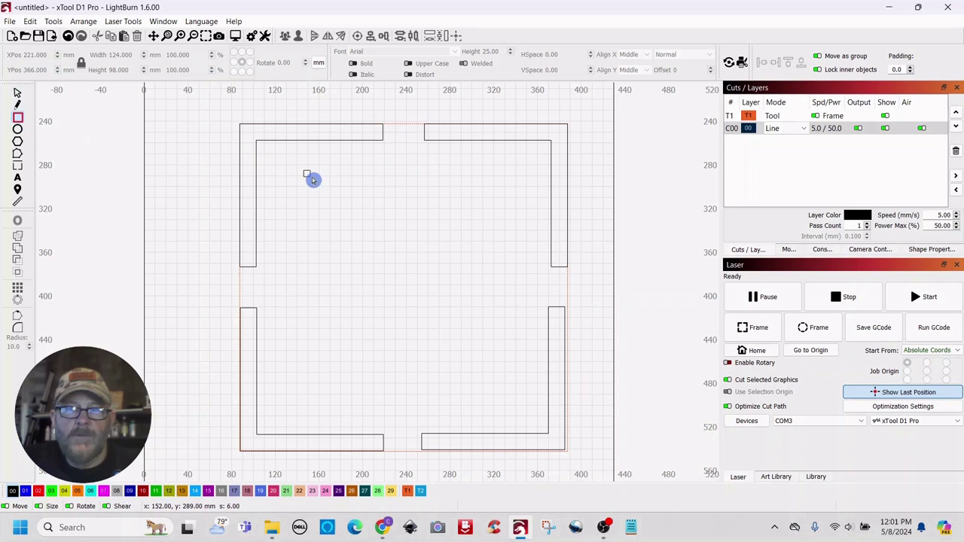
drag(304, 172, 400, 249)
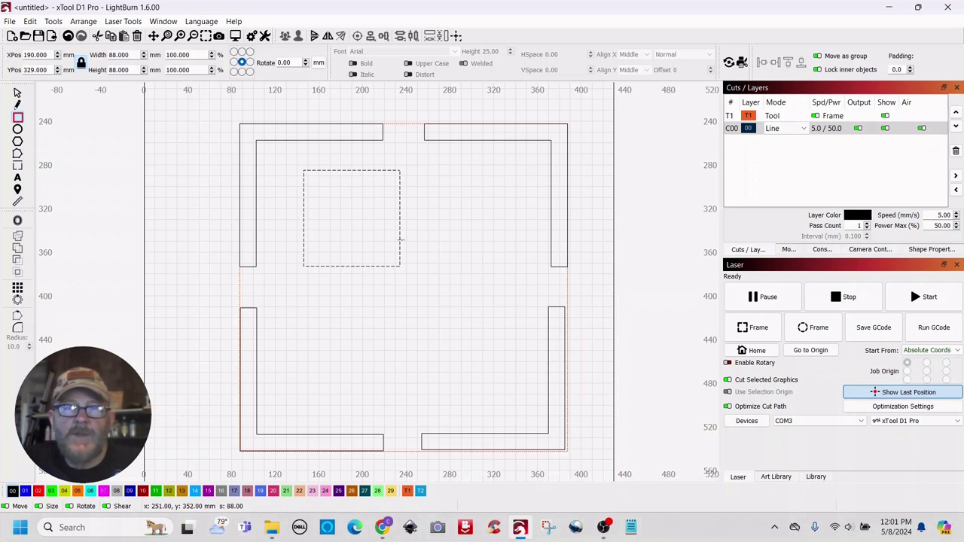
click(17, 95)
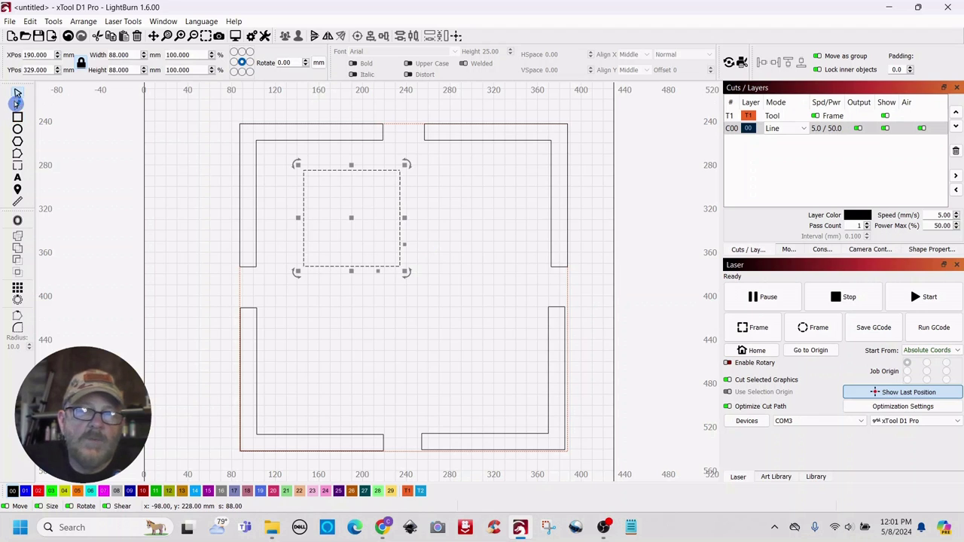
click(357, 239)
drag(354, 217, 290, 176)
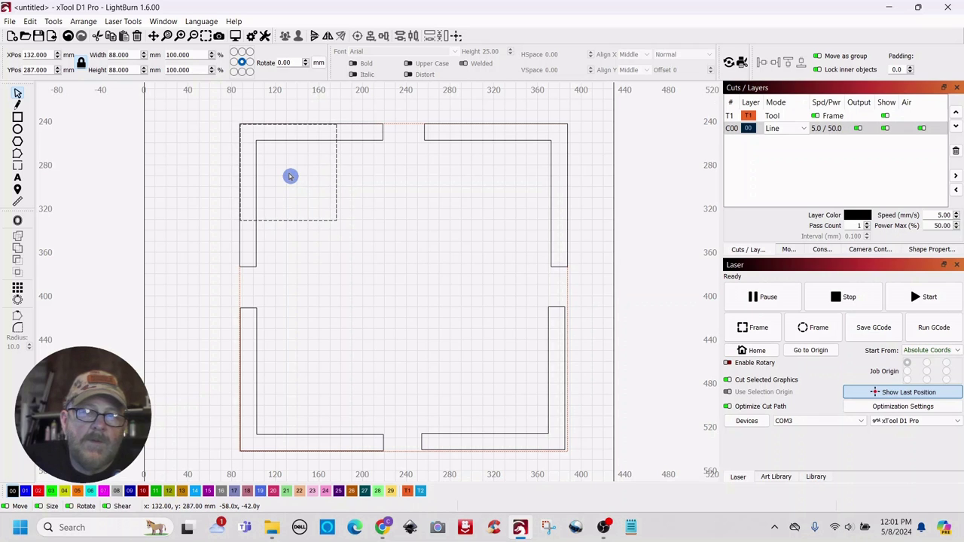
drag(290, 176, 298, 184)
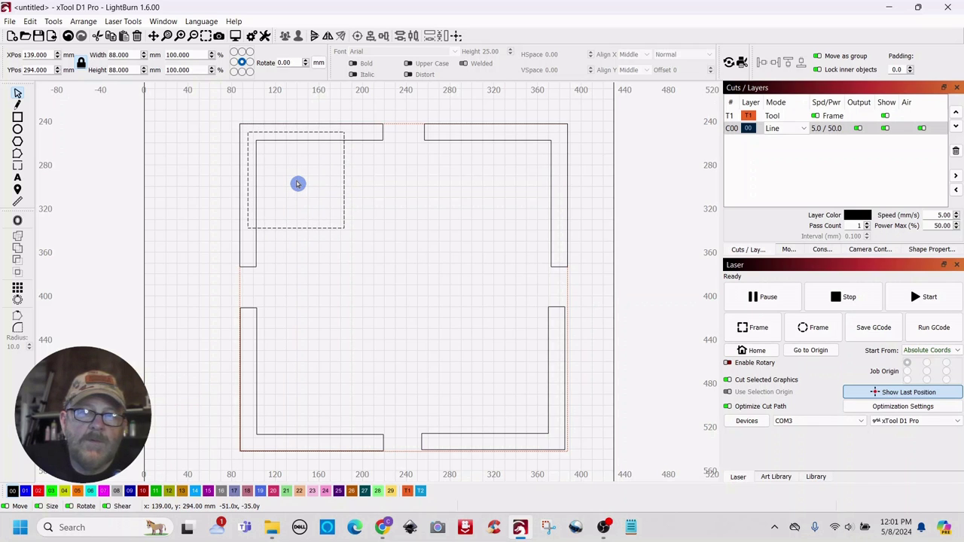
drag(297, 184, 296, 186)
click(405, 266)
Zoom in and center the view on the square and the top-left corner piece.
scroll(404, 267, down, 2)
scroll(405, 266, up, 2)
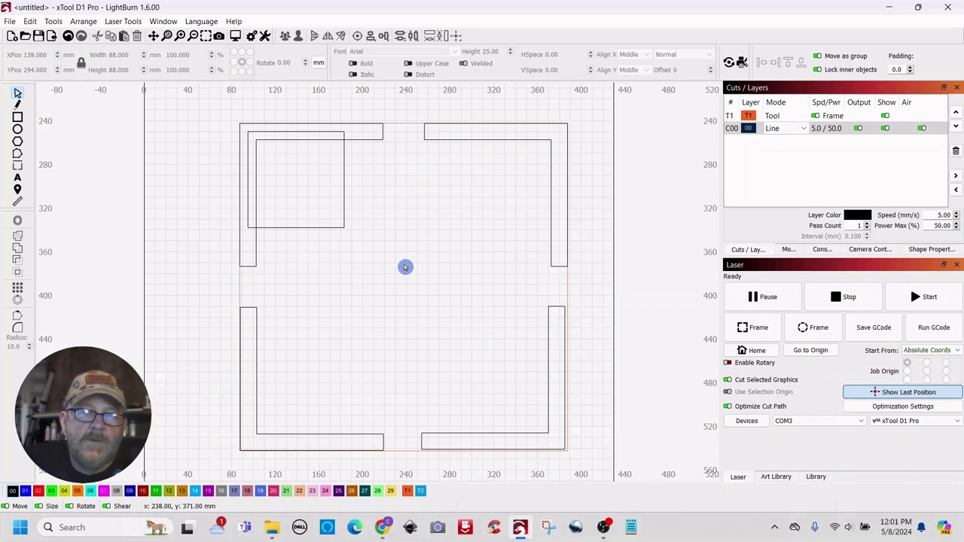
scroll(404, 267, up, 2)
drag(404, 266, 470, 343)
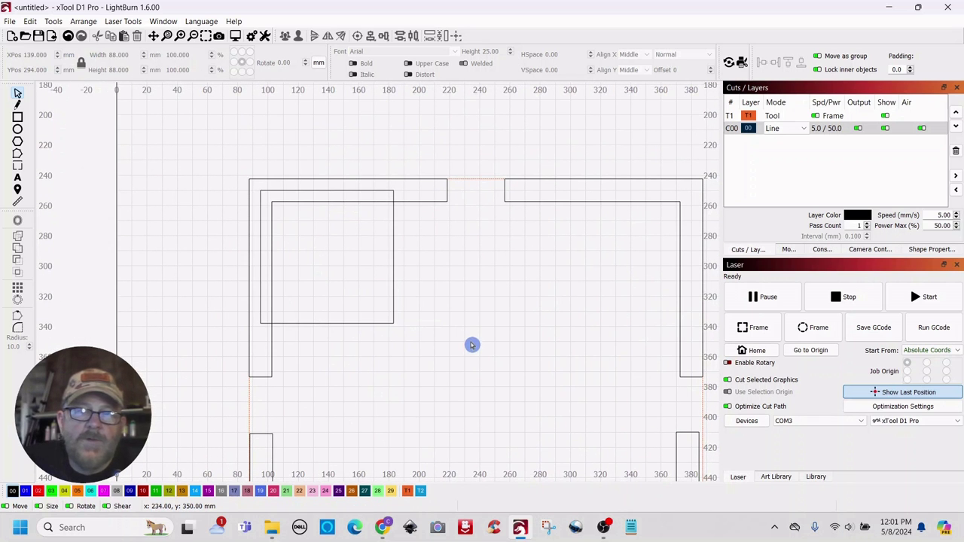
scroll(466, 335, up, 2)
drag(480, 284, 594, 271)
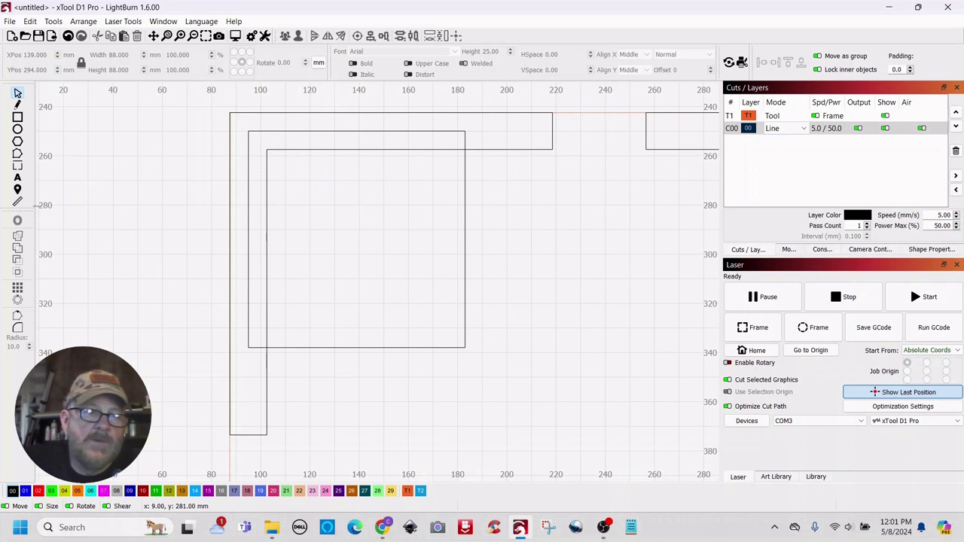
Measure the 88 mm square and the gap above its top edge.
click(19, 201)
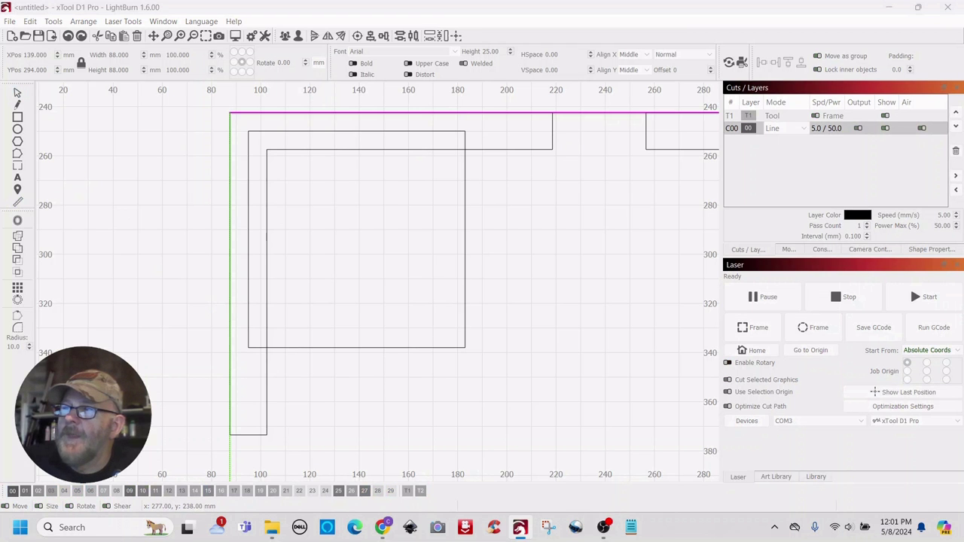
drag(741, 151, 671, 202)
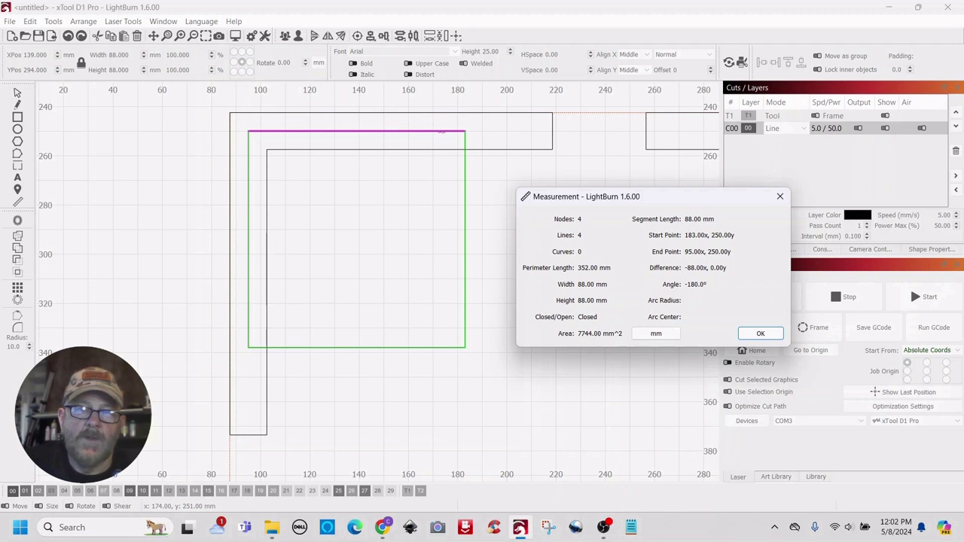
drag(440, 131, 441, 150)
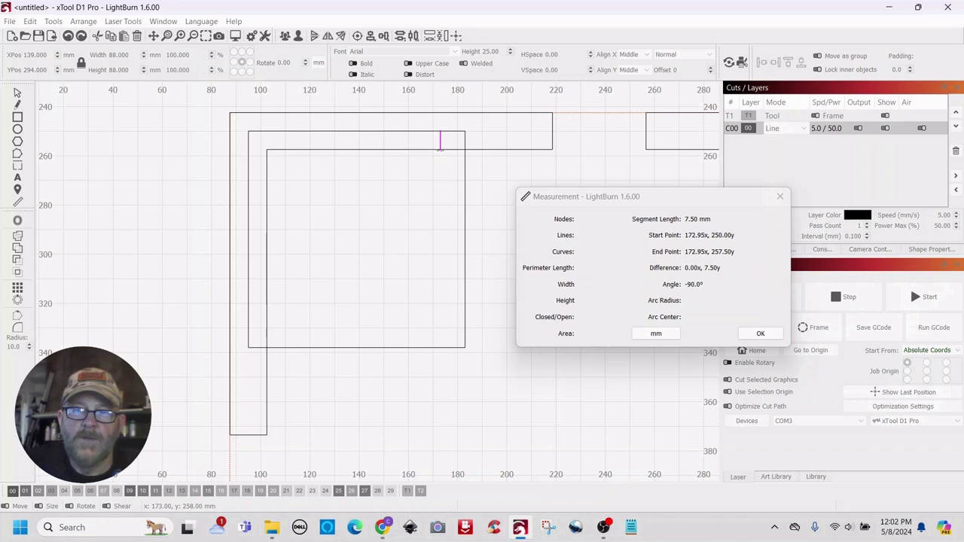
click(440, 148)
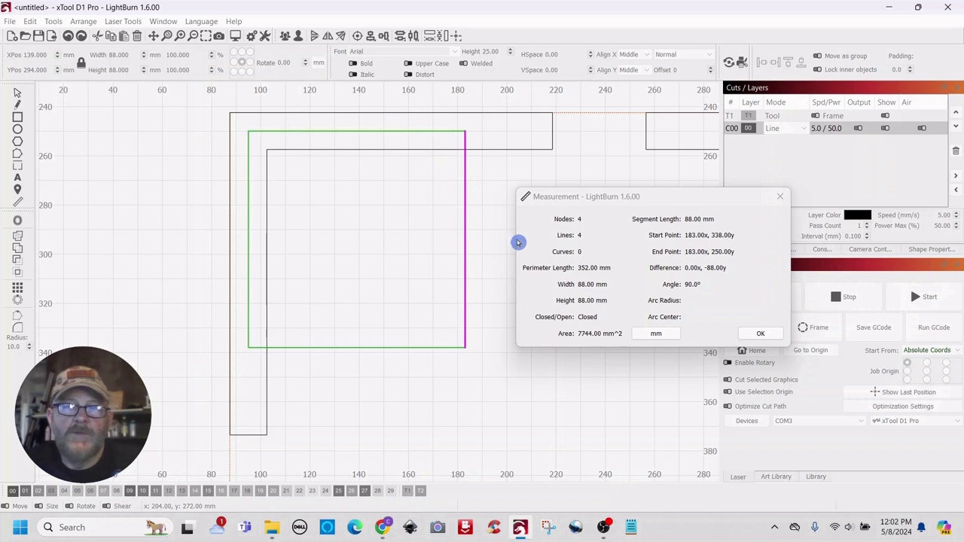
click(760, 333)
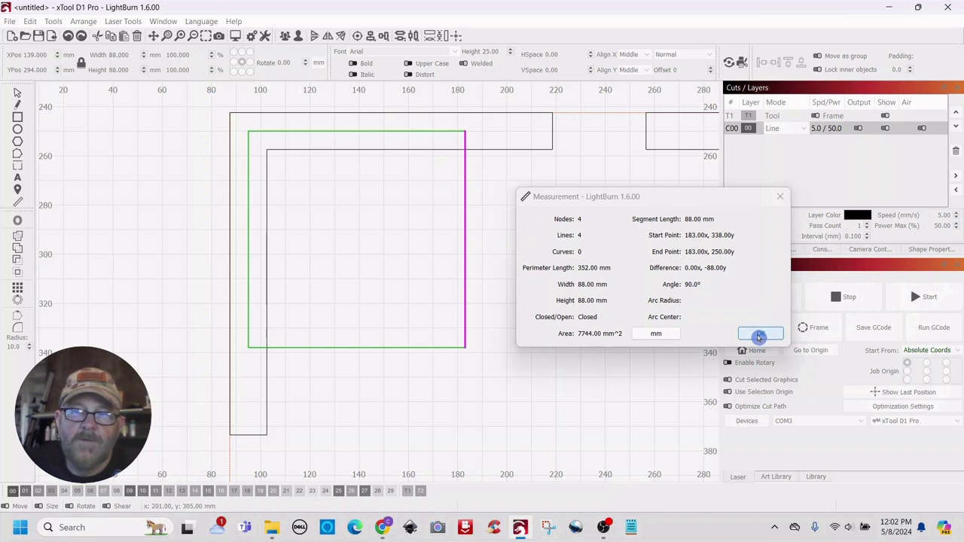
Shift the square 2 mm up and to the left.
drag(509, 254, 429, 295)
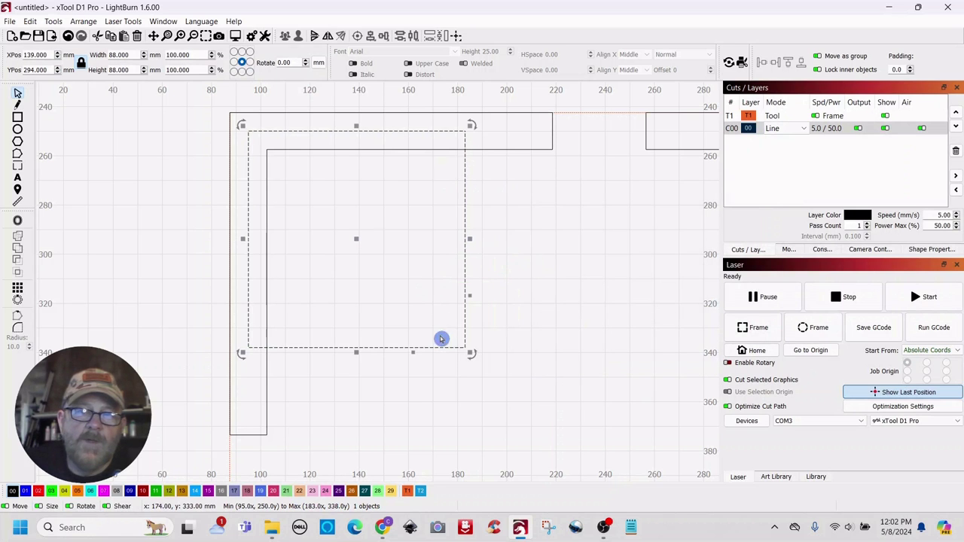
drag(348, 239, 354, 239)
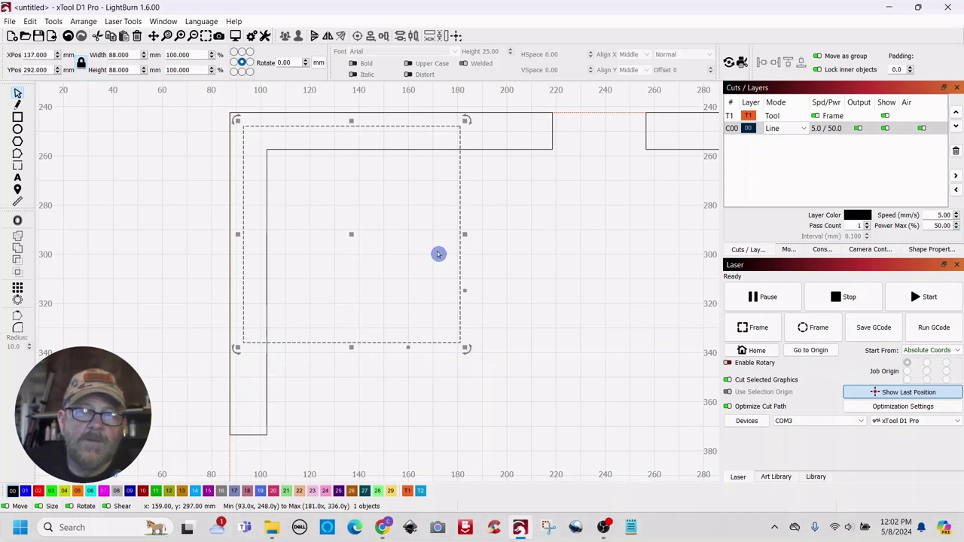
click(527, 273)
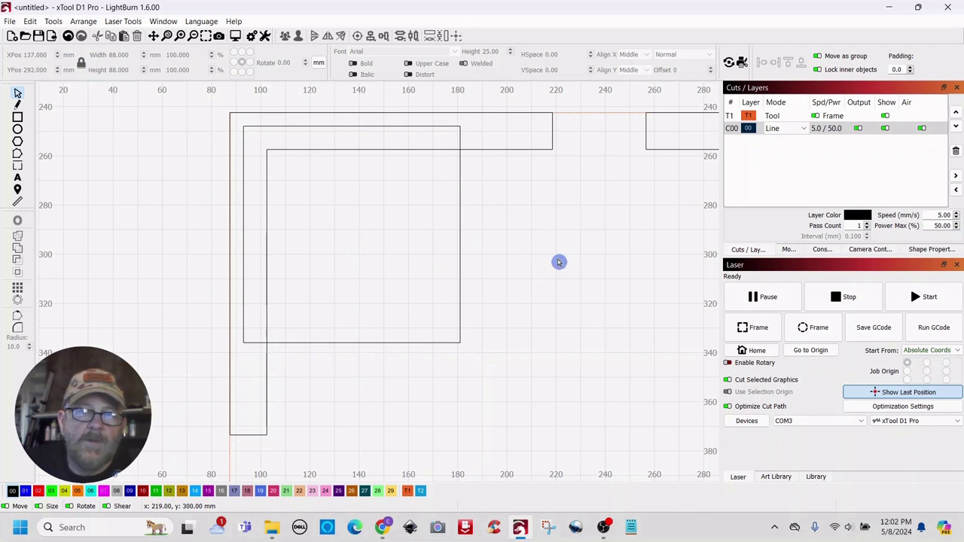
Re-measure the moved square, confirming a 9.5 mm gap to the L's inner edge.
click(18, 201)
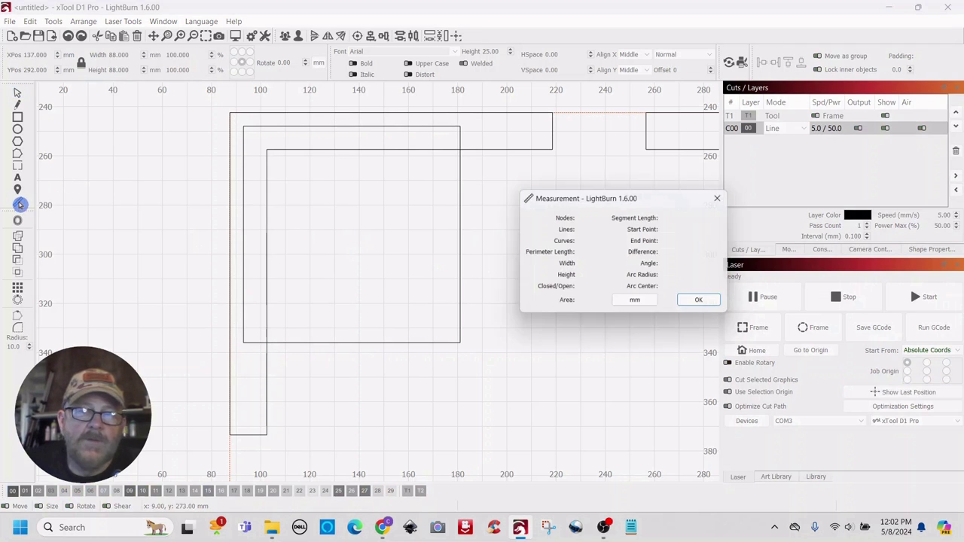
click(705, 304)
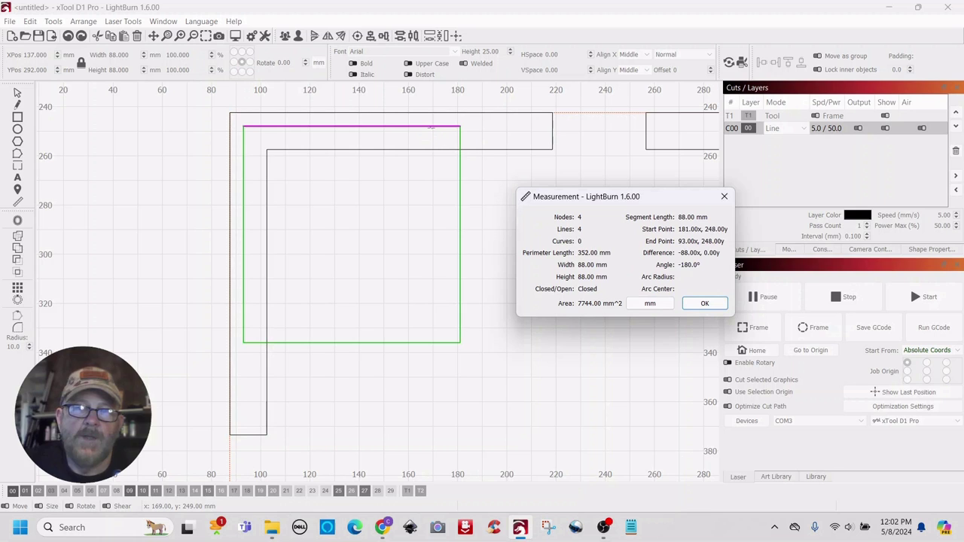
drag(432, 126, 431, 148)
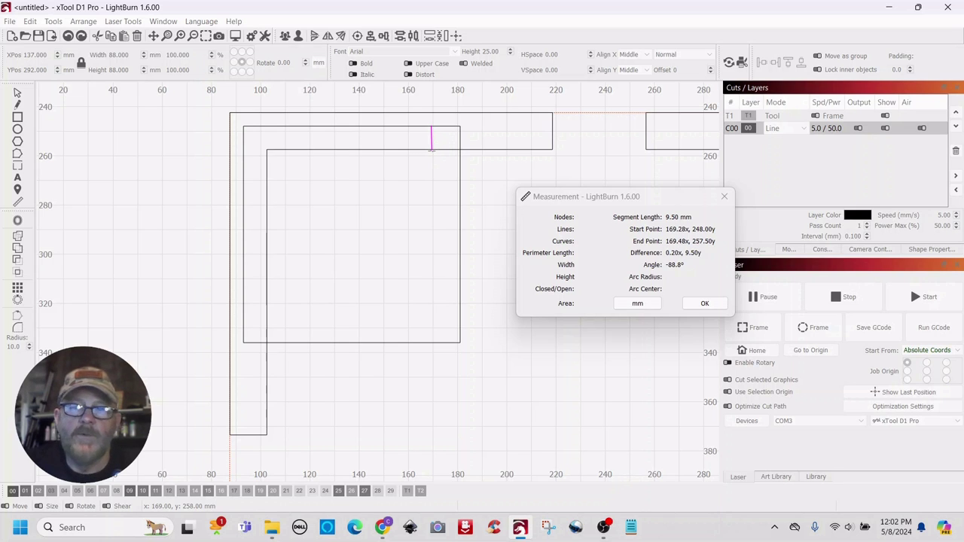
click(431, 149)
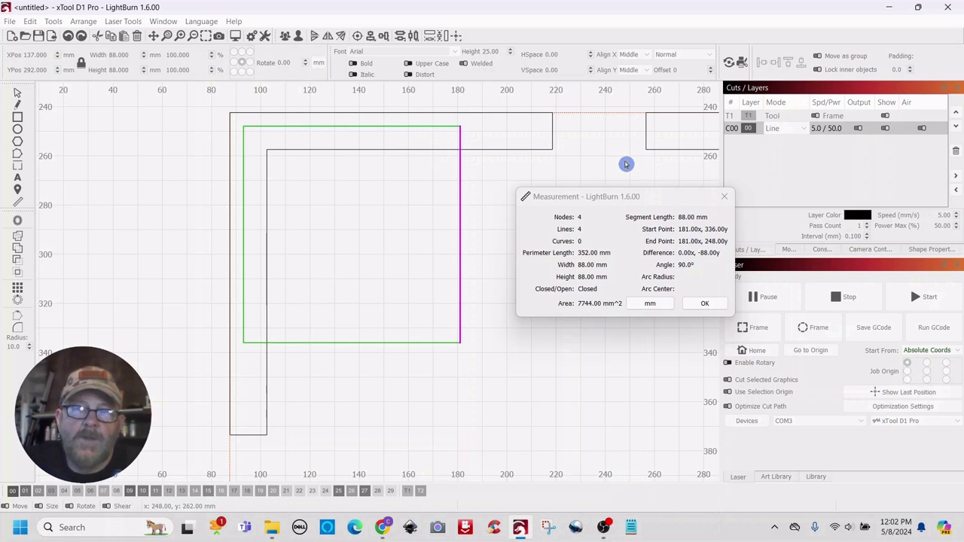
click(705, 303)
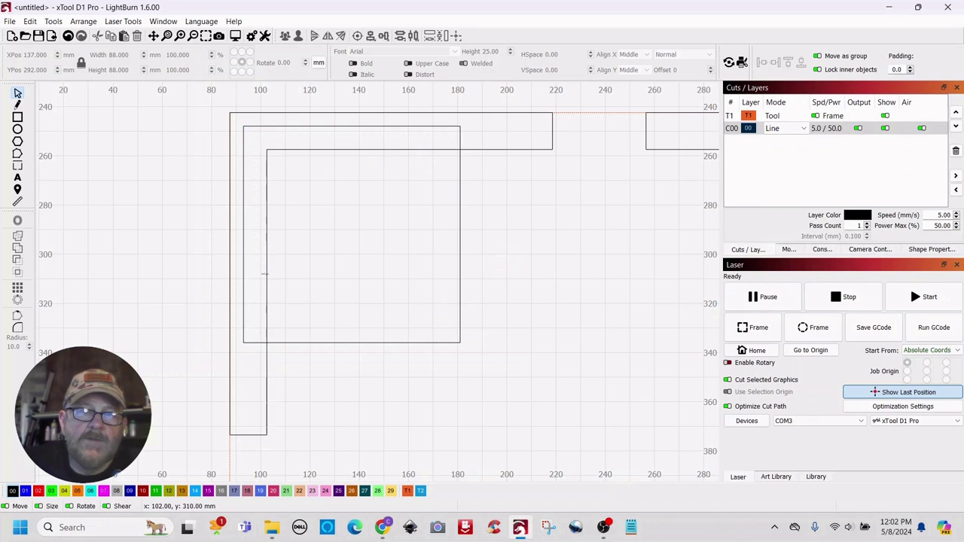
Snap the copied square's corner to the corner piece, then select it together with the inner square.
drag(499, 207, 375, 337)
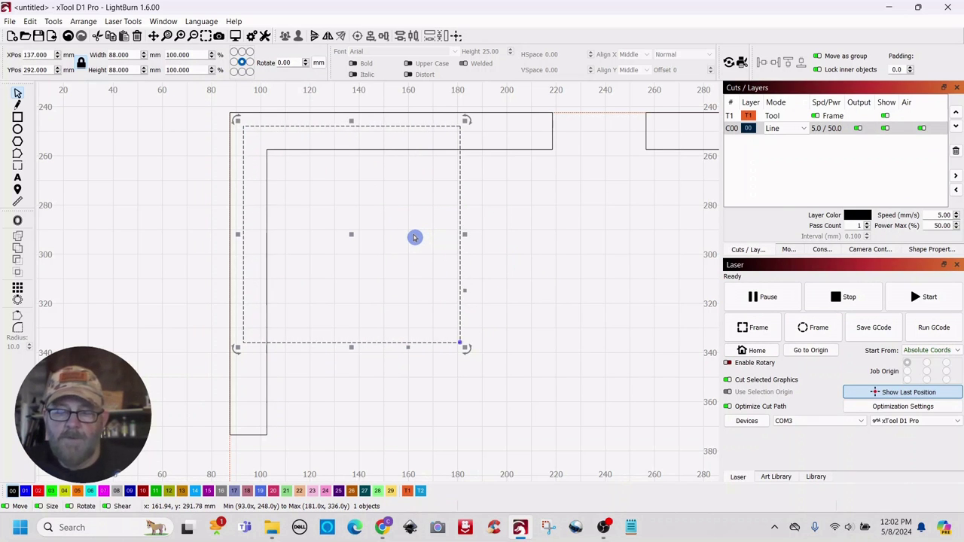
drag(349, 232, 386, 271)
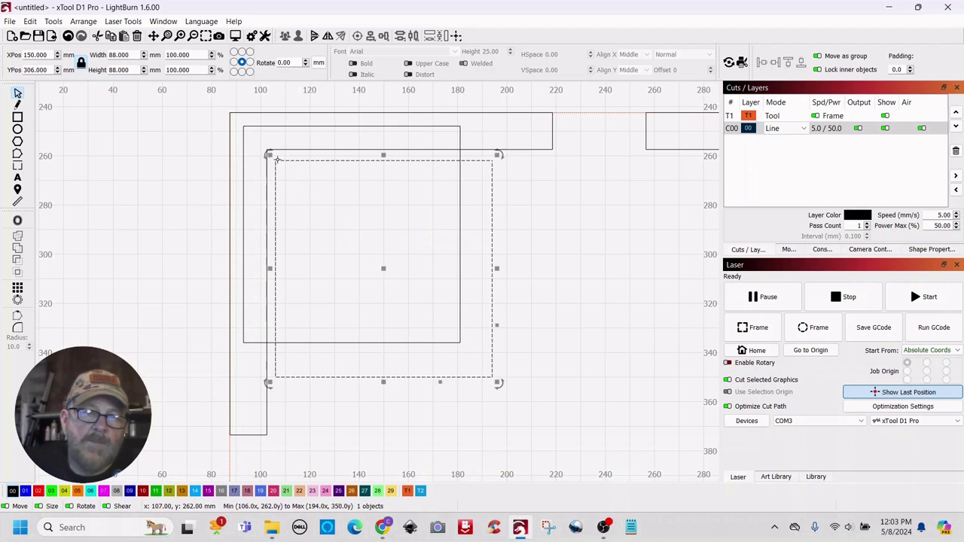
drag(277, 159, 268, 151)
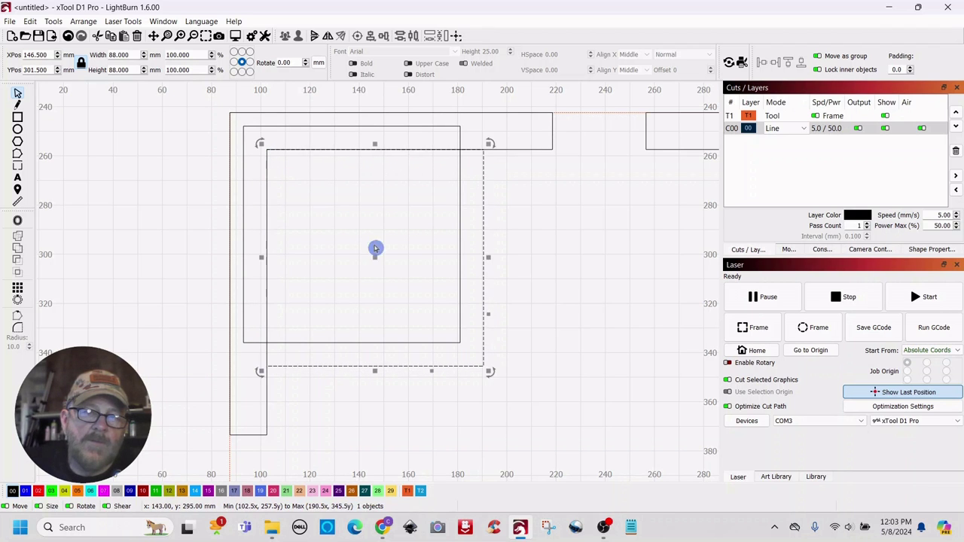
click(577, 283)
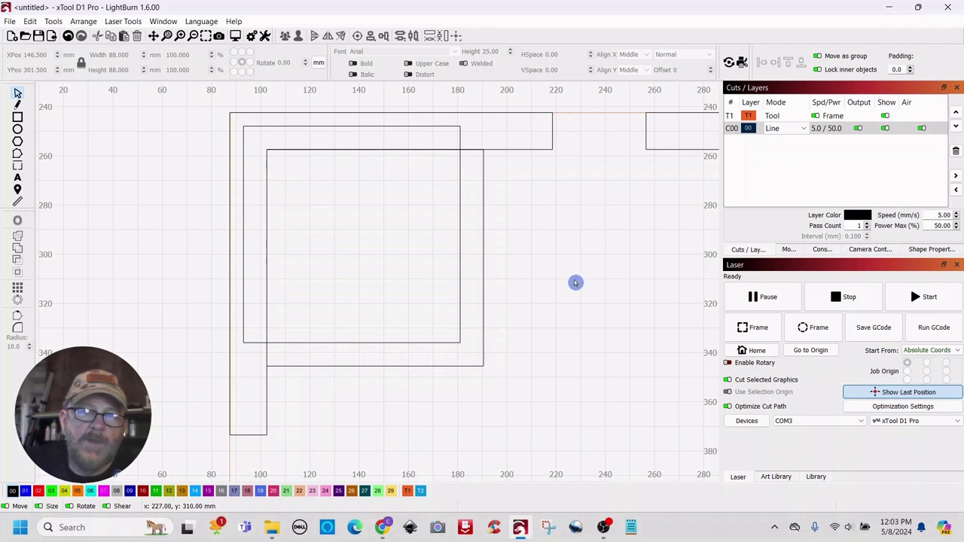
click(450, 137)
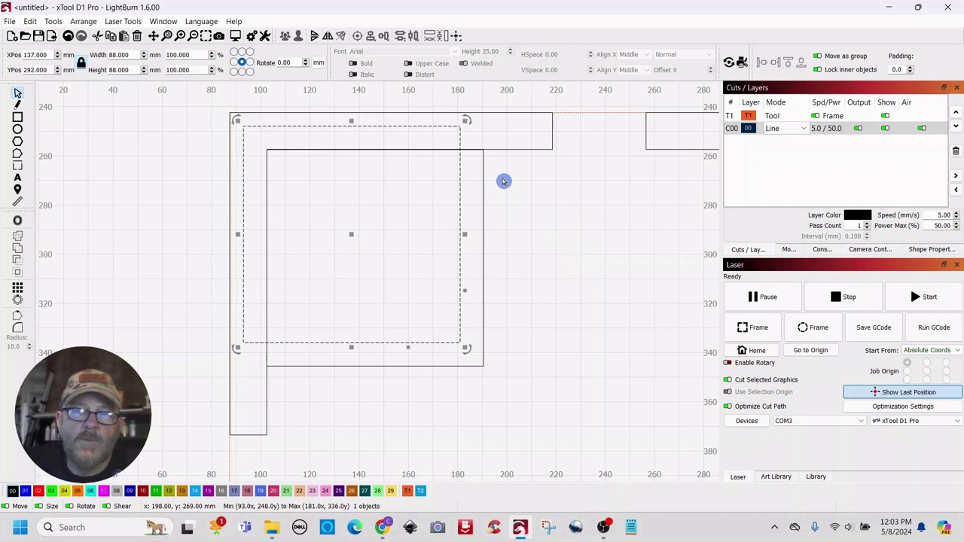
drag(478, 209, 477, 210)
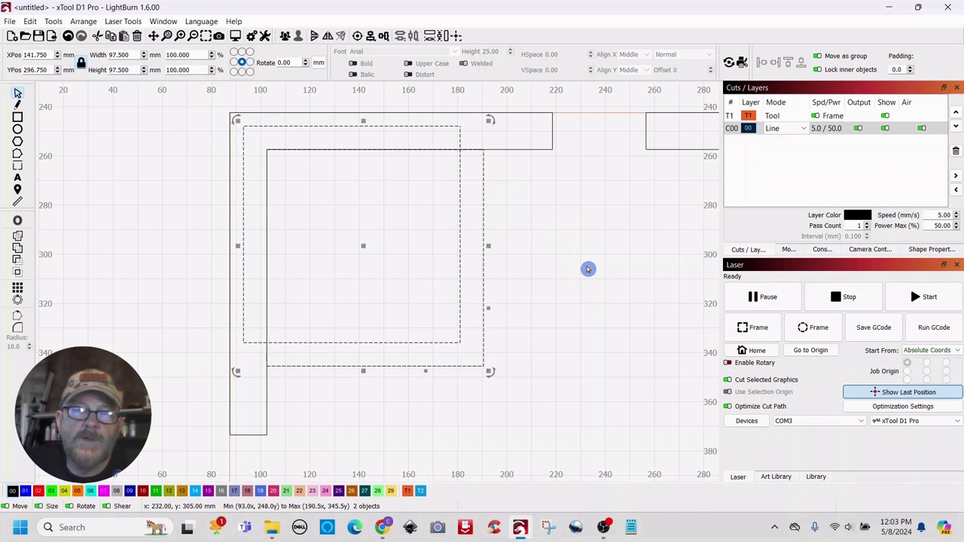
Subtract the larger square from the inner one with Boolean Subtract A-B.
click(54, 22)
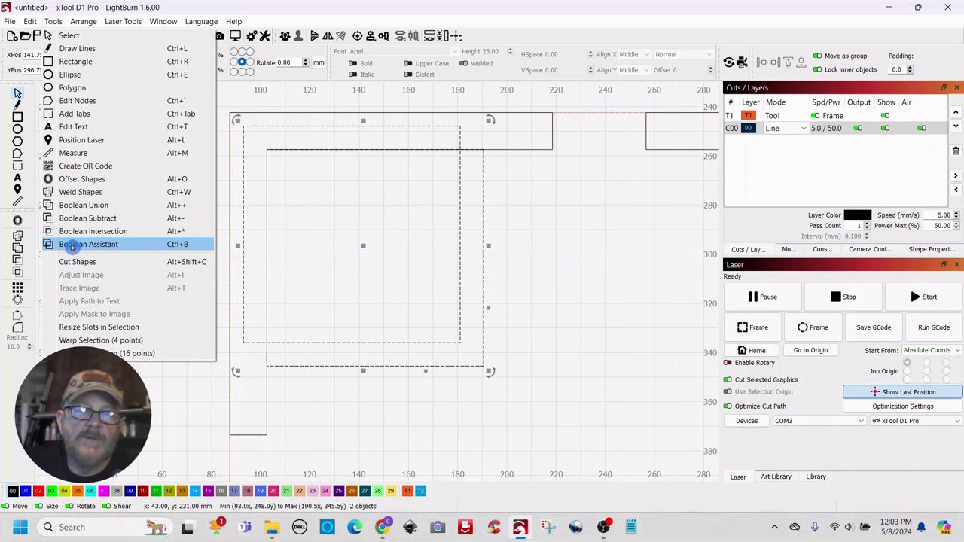
click(71, 244)
drag(622, 247, 658, 228)
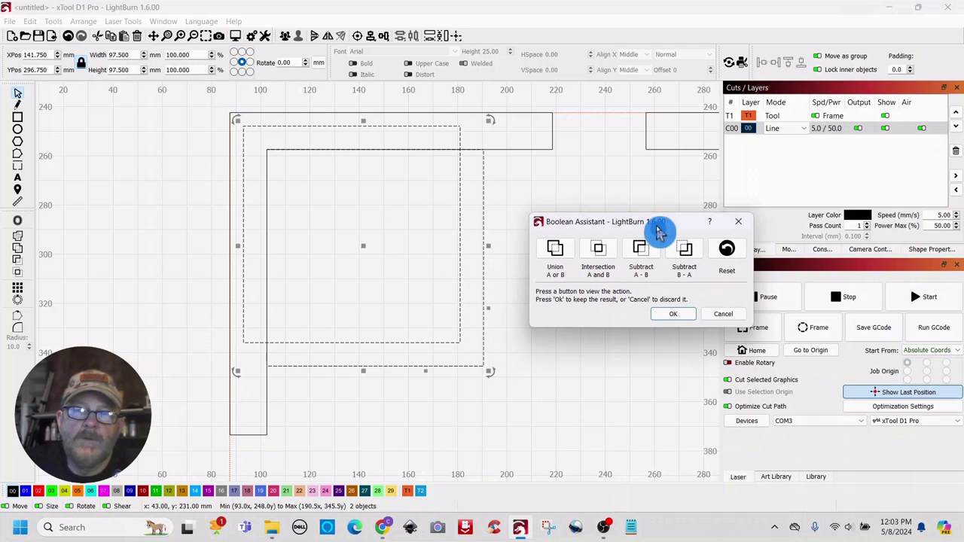
click(641, 254)
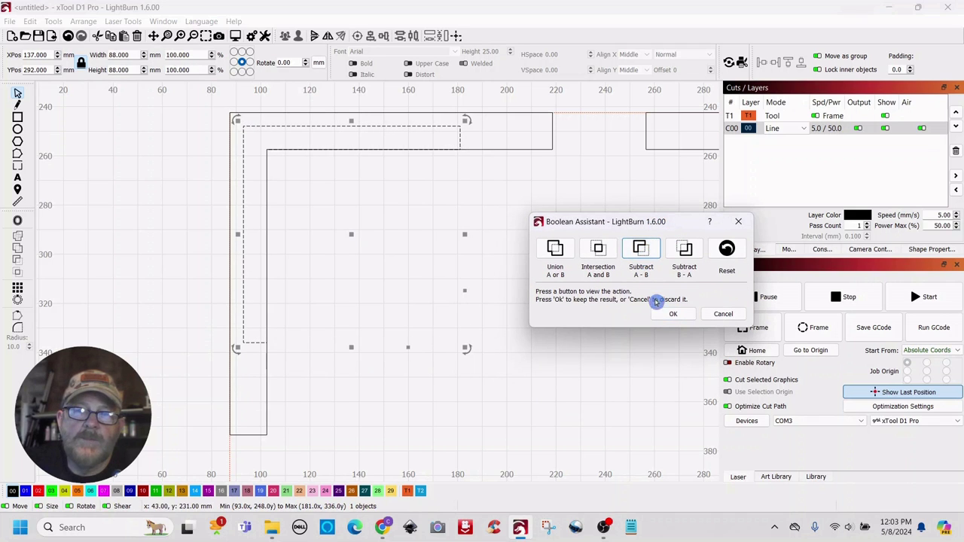
click(672, 314)
Move the resulting L-shaped piece into the square frame's top-left corner.
click(519, 249)
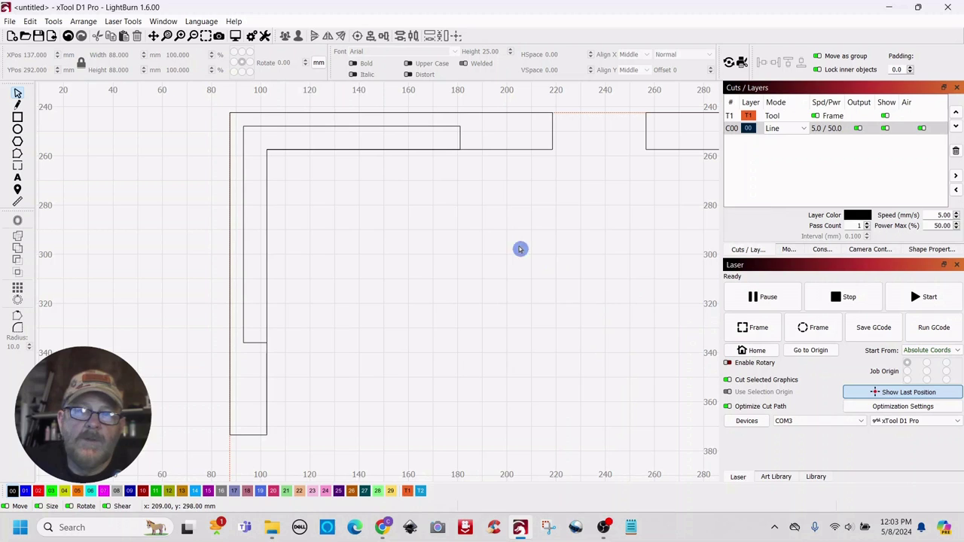
click(436, 133)
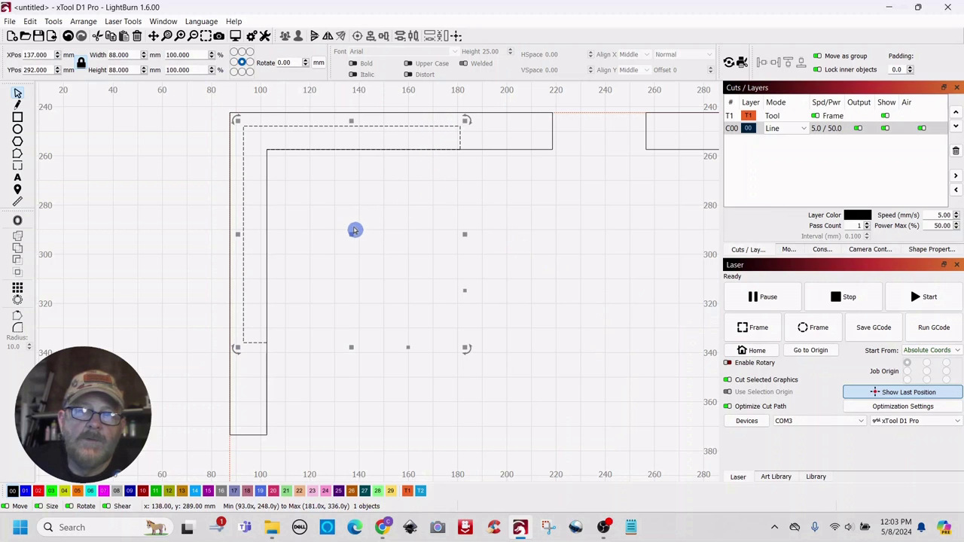
click(273, 154)
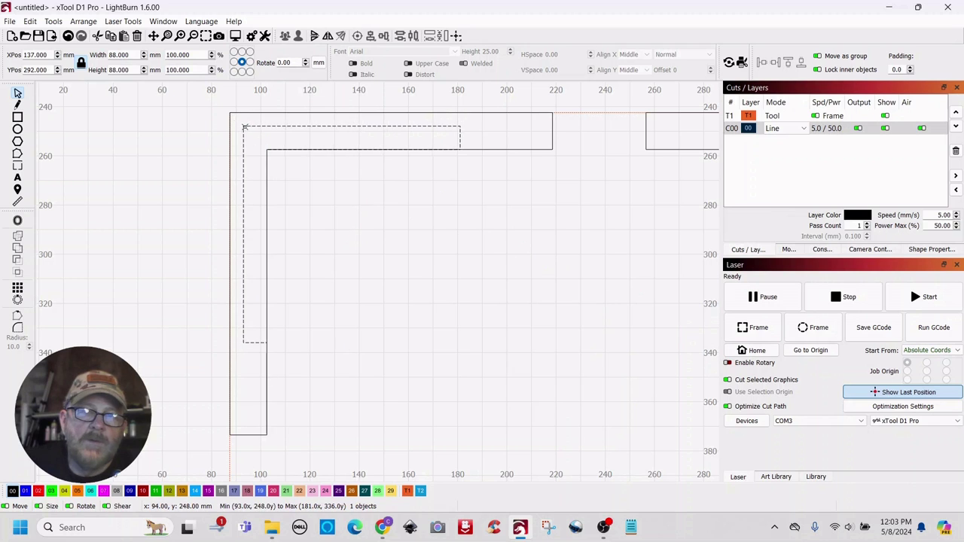
drag(245, 127, 240, 124)
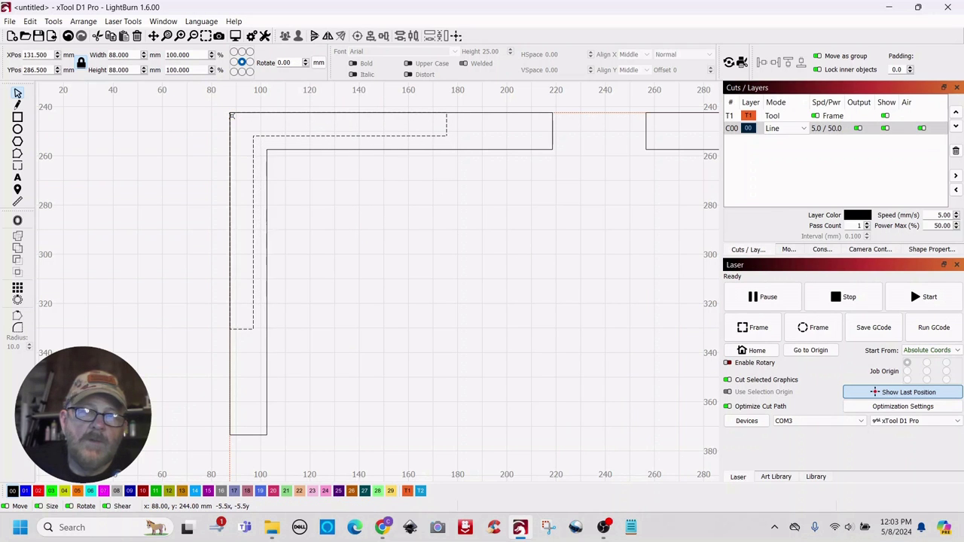
click(350, 248)
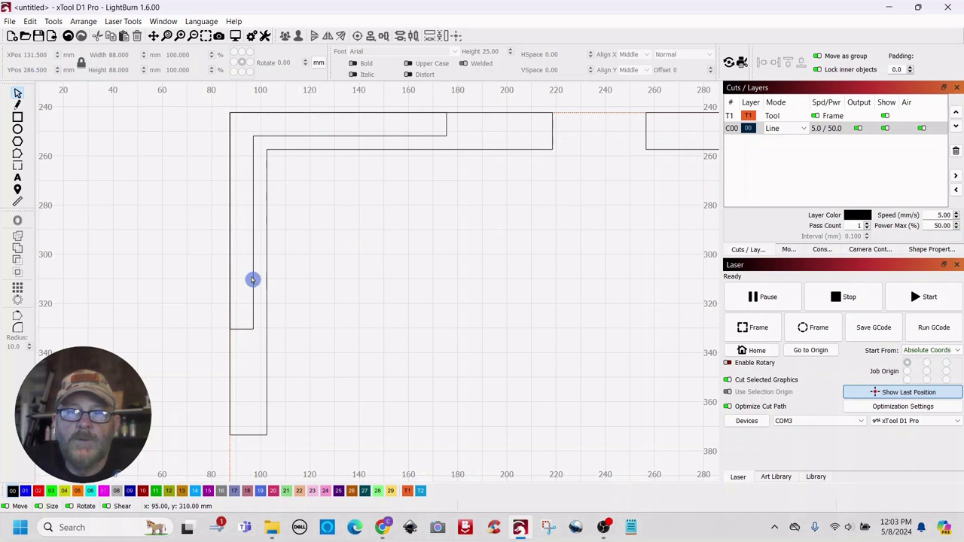
click(405, 136)
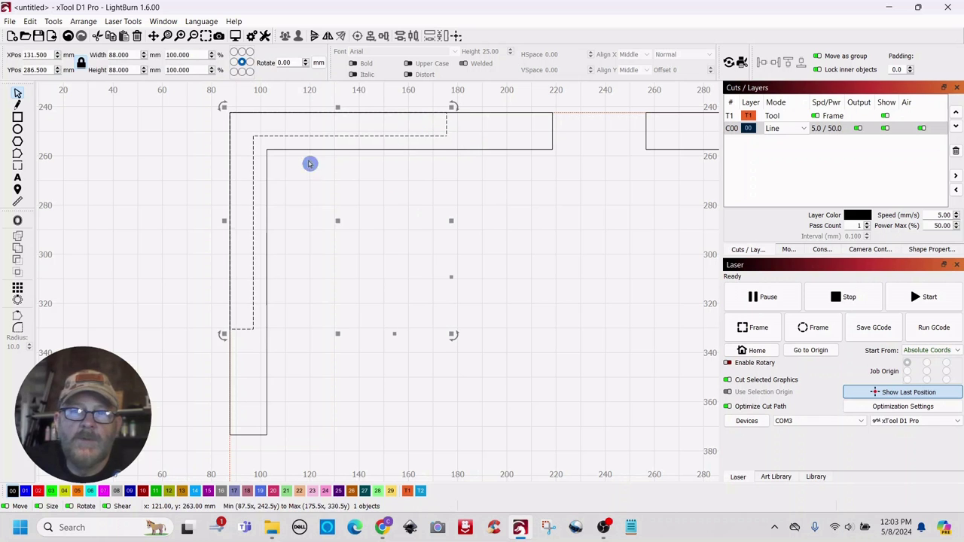
drag(336, 219, 410, 282)
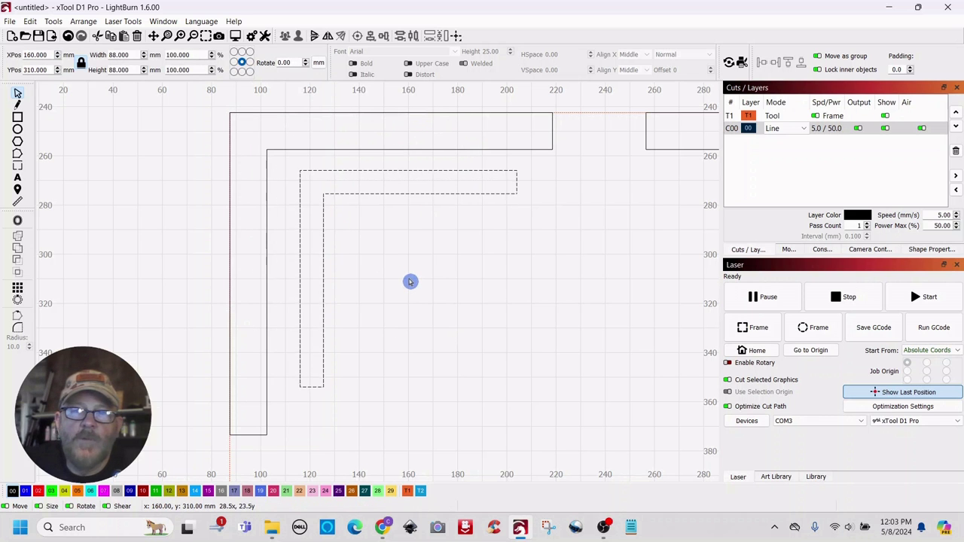
scroll(475, 336, down, 4)
drag(607, 368, 445, 238)
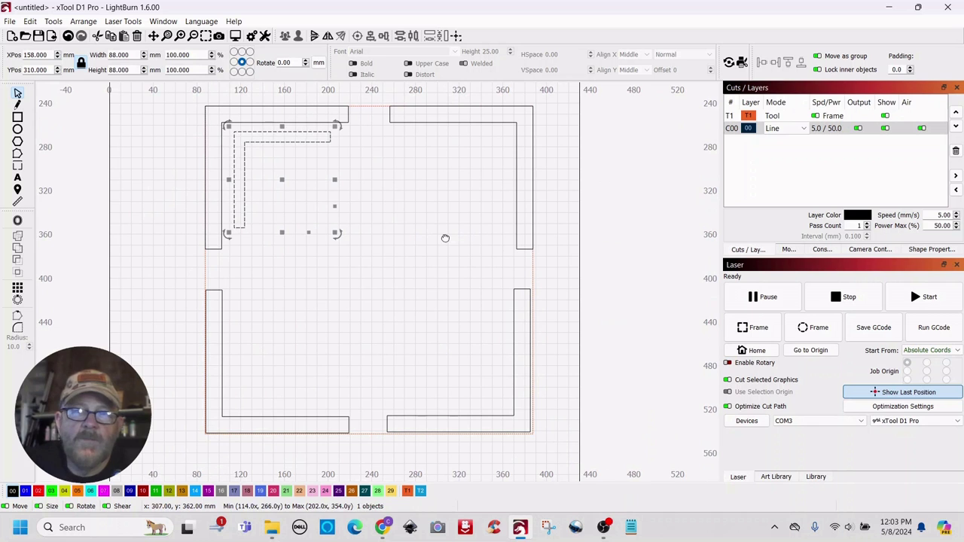
Create a grid array of the L piece with 4 X columns.
click(17, 296)
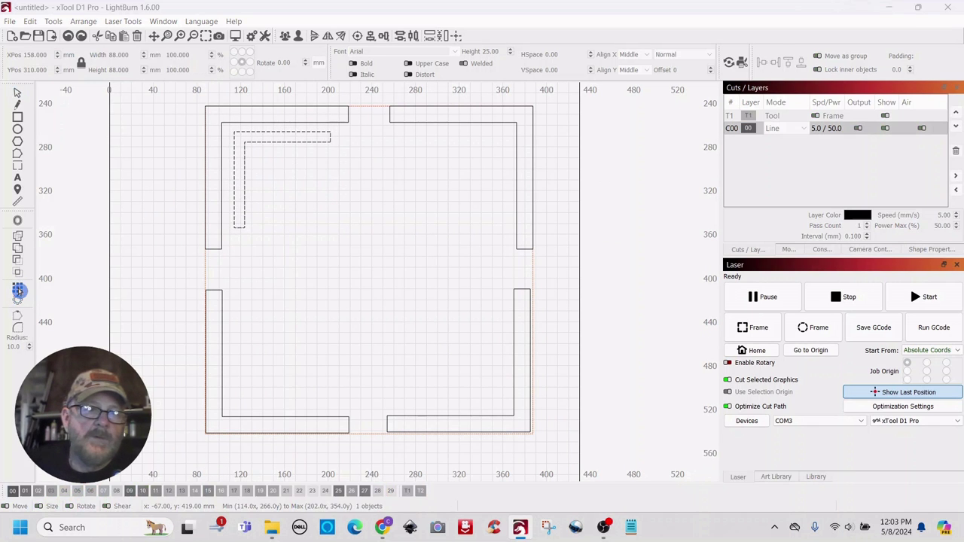
click(488, 147)
drag(488, 147, 505, 256)
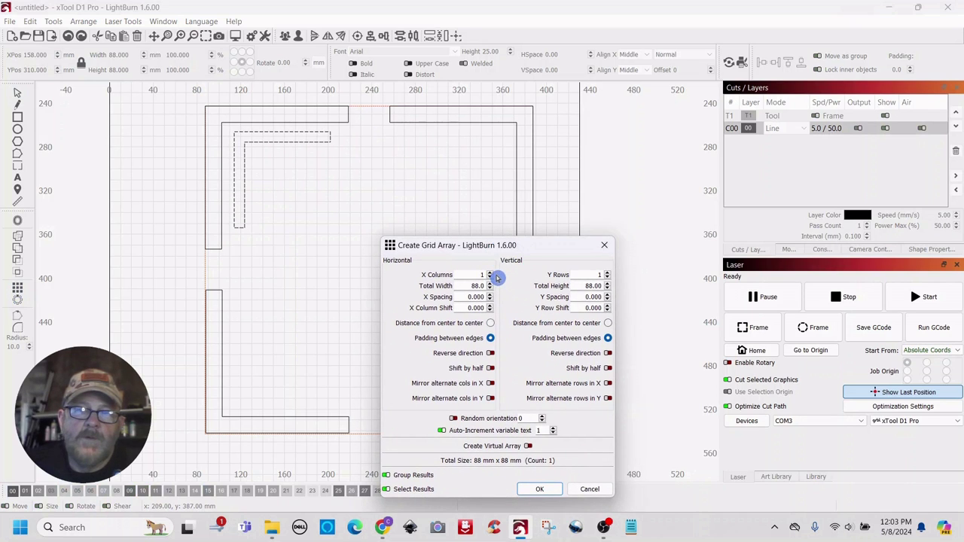
click(491, 274)
click(491, 275)
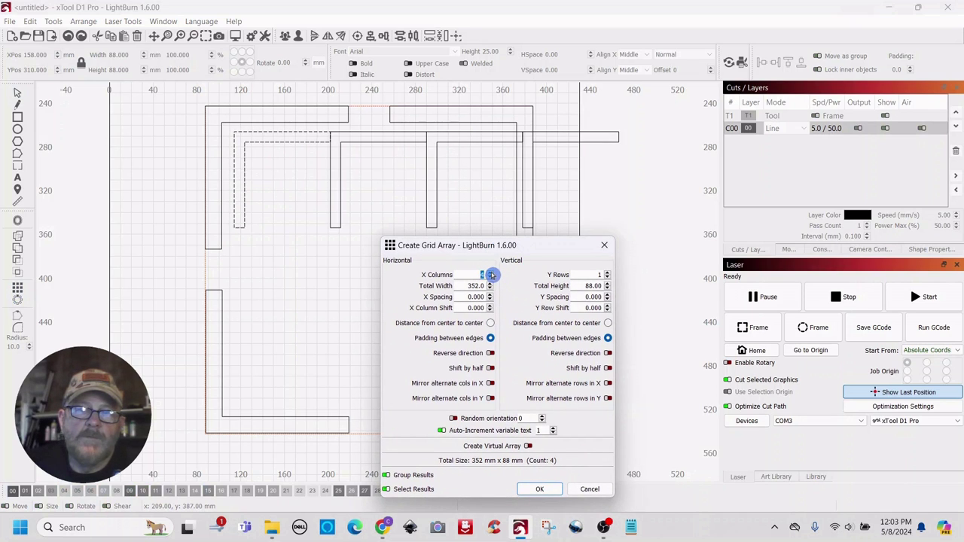
click(536, 489)
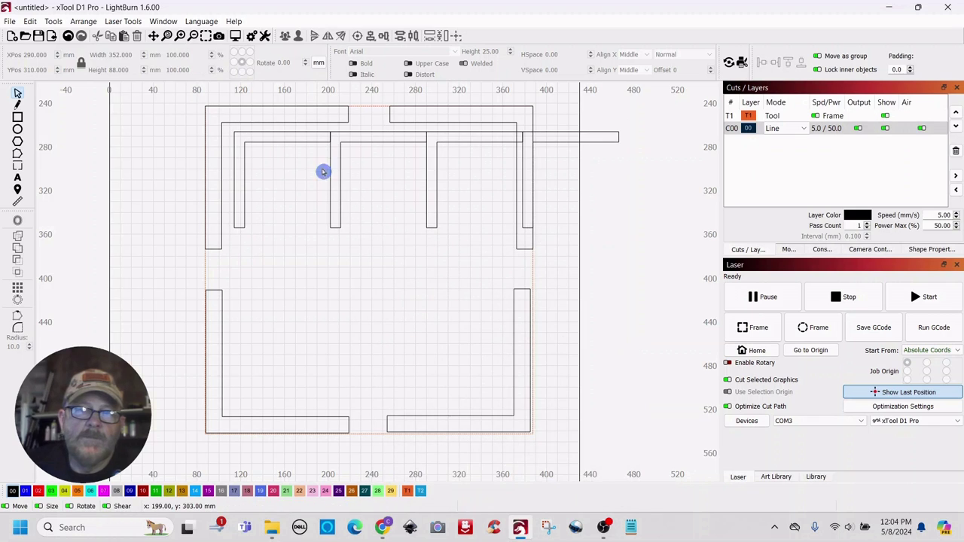
Lower the row of four L pieces about 42 mm and ungroup them.
drag(237, 200, 238, 200)
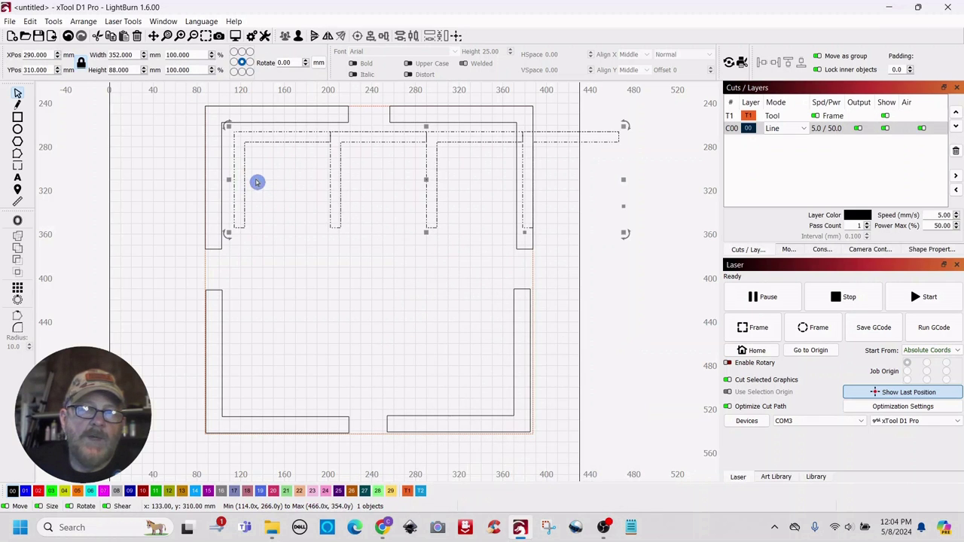
drag(427, 181, 430, 227)
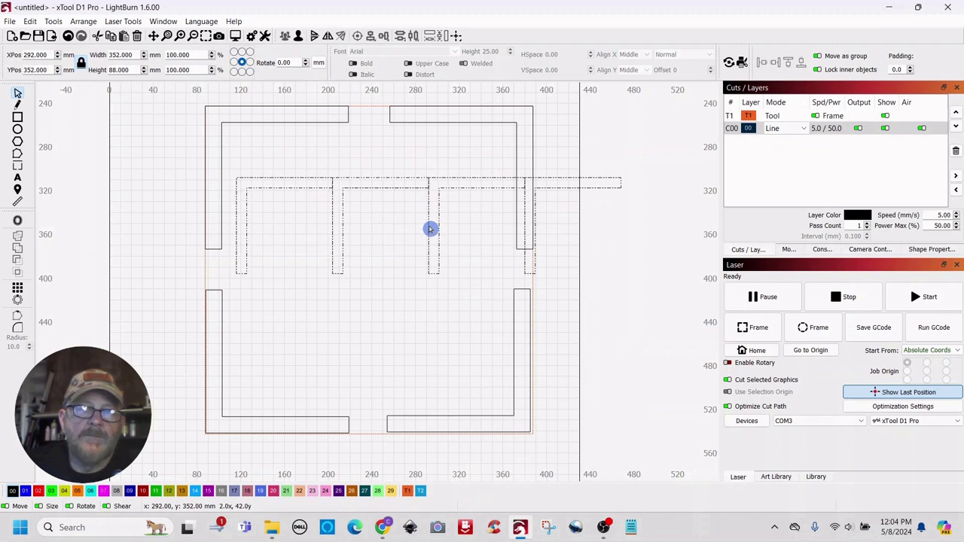
click(299, 37)
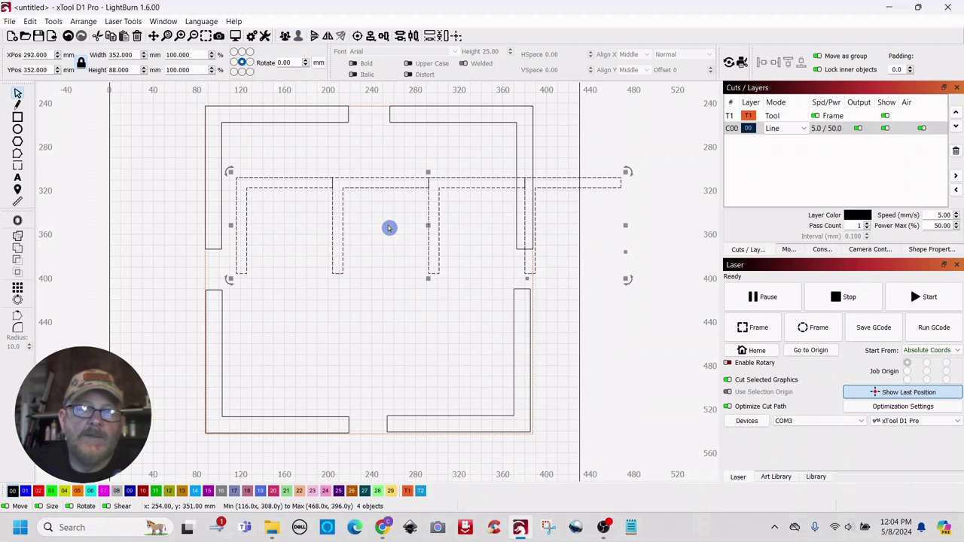
click(442, 344)
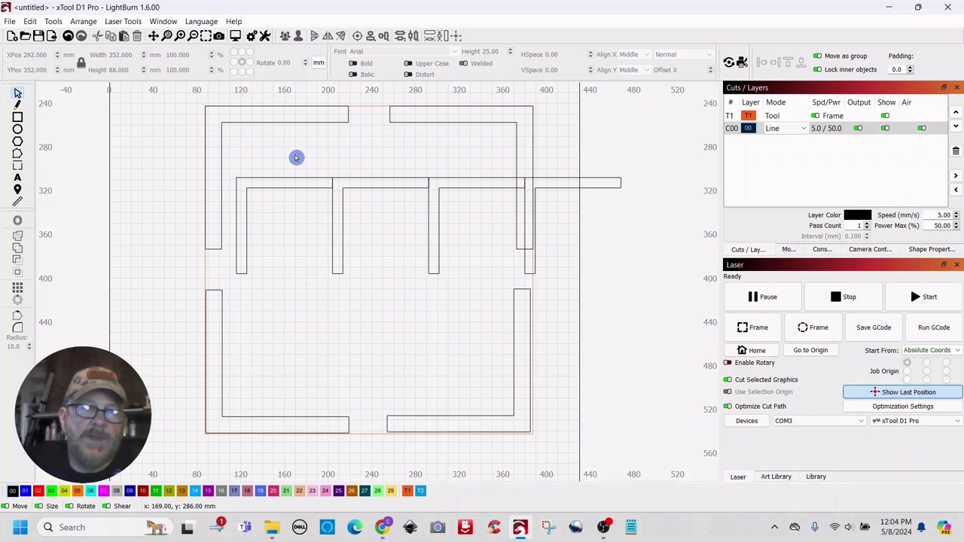
Nest the four small L pieces together and move them to the upper right.
mouse_move(297, 156)
mouse_down()
mouse_move(294, 219)
mouse_move(381, 266)
mouse_move(394, 256)
mouse_move(400, 194)
mouse_move(302, 181)
mouse_up()
click(442, 327)
mouse_move(542, 278)
mouse_down()
mouse_move(484, 404)
mouse_move(496, 433)
mouse_up()
drag(462, 362, 321, 230)
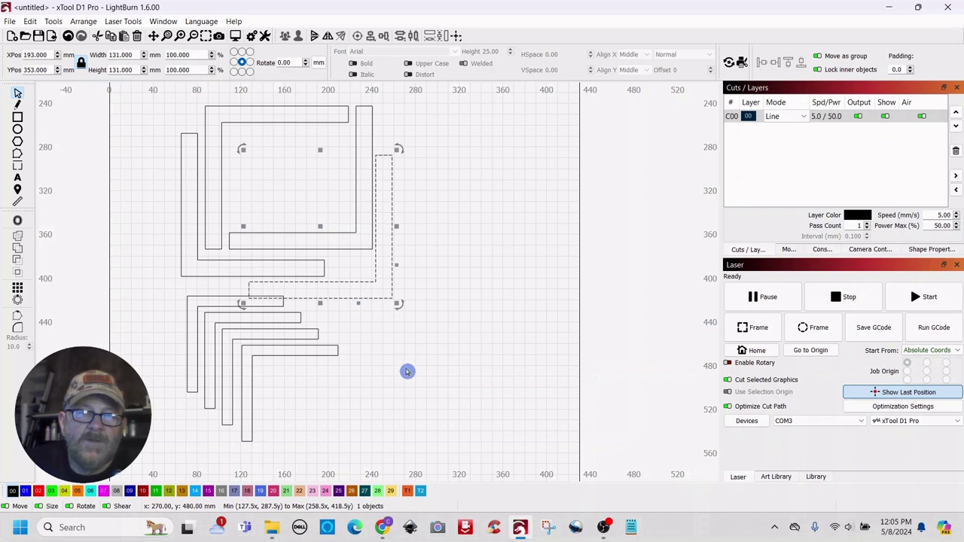
click(366, 359)
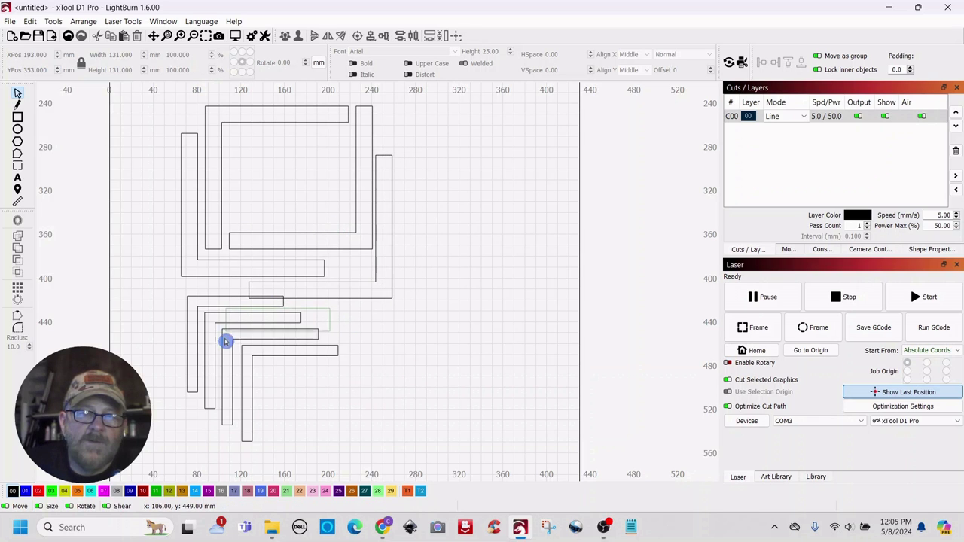
drag(224, 353, 224, 354)
click(458, 384)
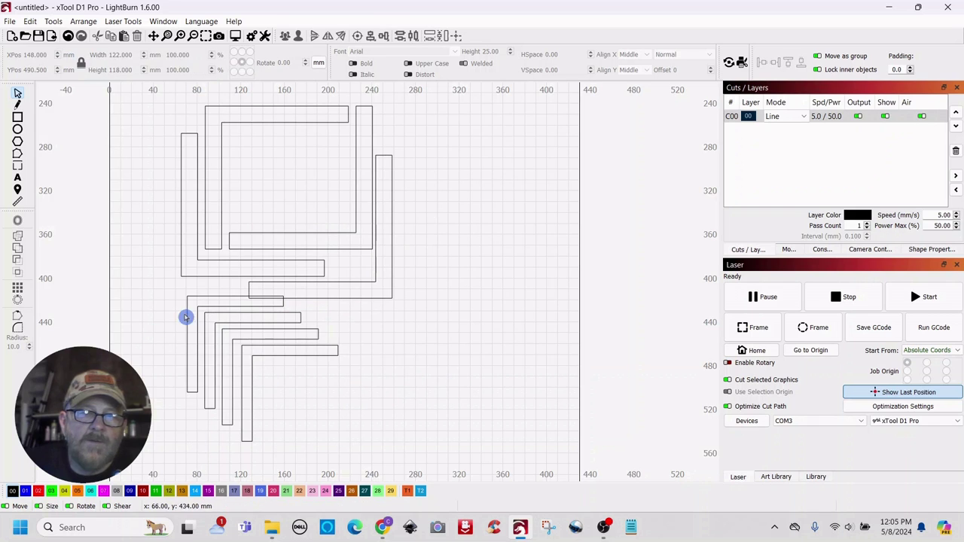
drag(231, 349, 503, 226)
click(417, 209)
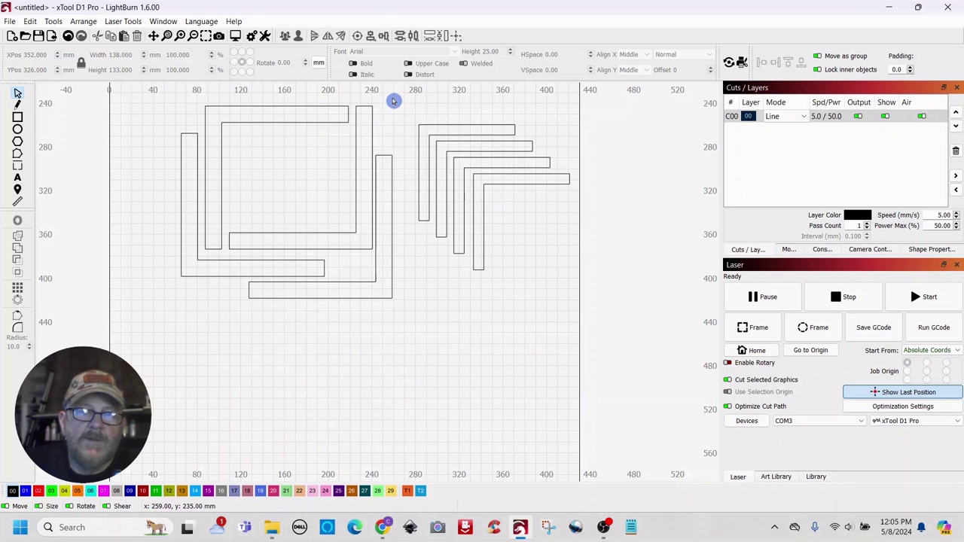
Duplicate the four large interlocking L pieces and place the copy below.
drag(218, 158, 201, 314)
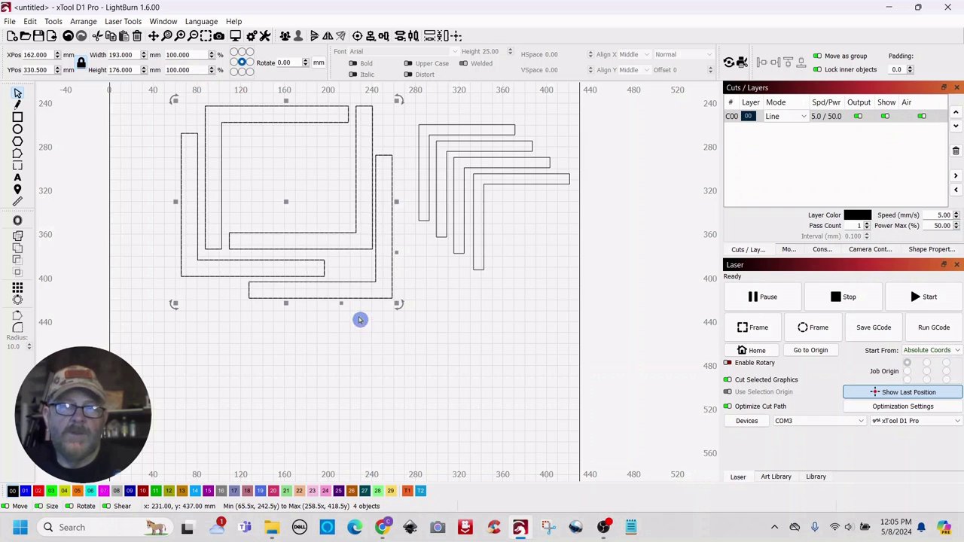
drag(287, 205, 295, 406)
click(533, 372)
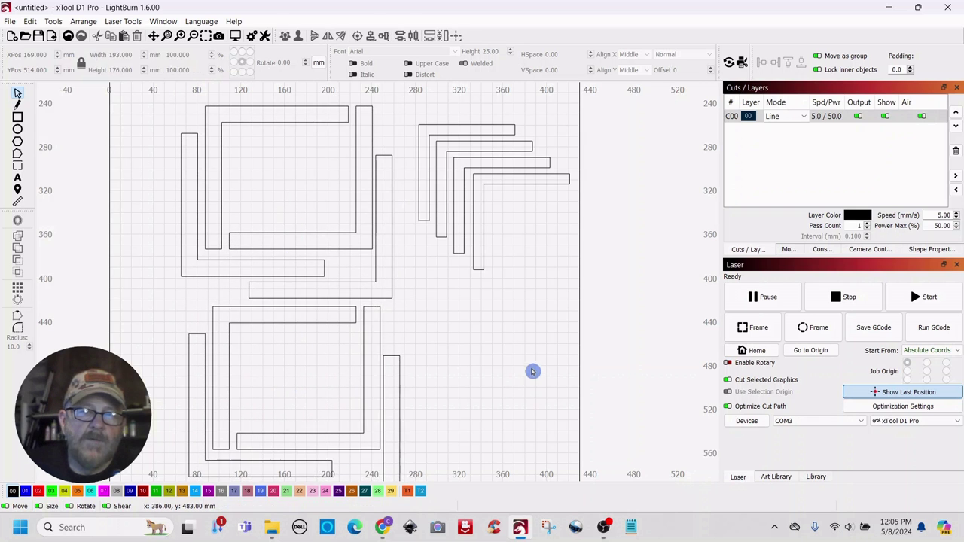
scroll(528, 369, down, 3)
drag(523, 369, 444, 304)
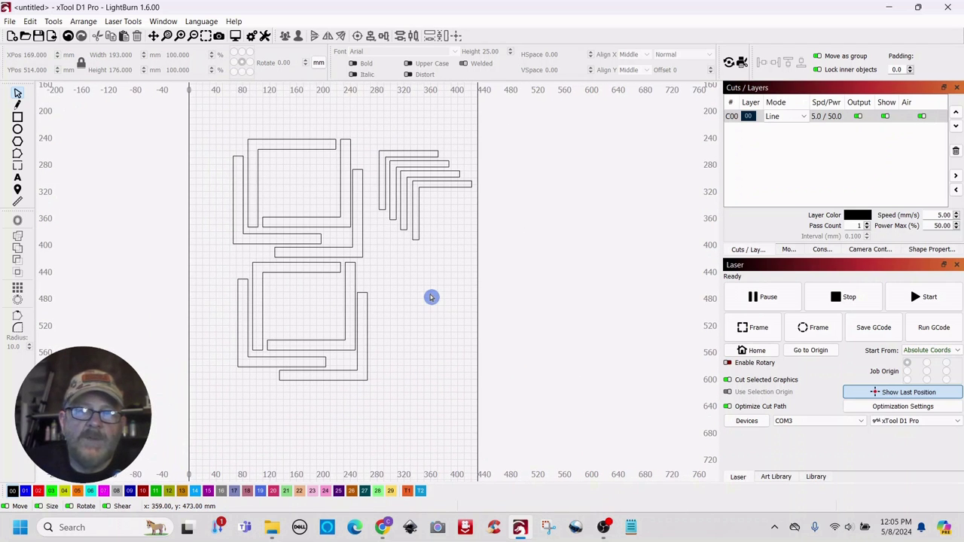